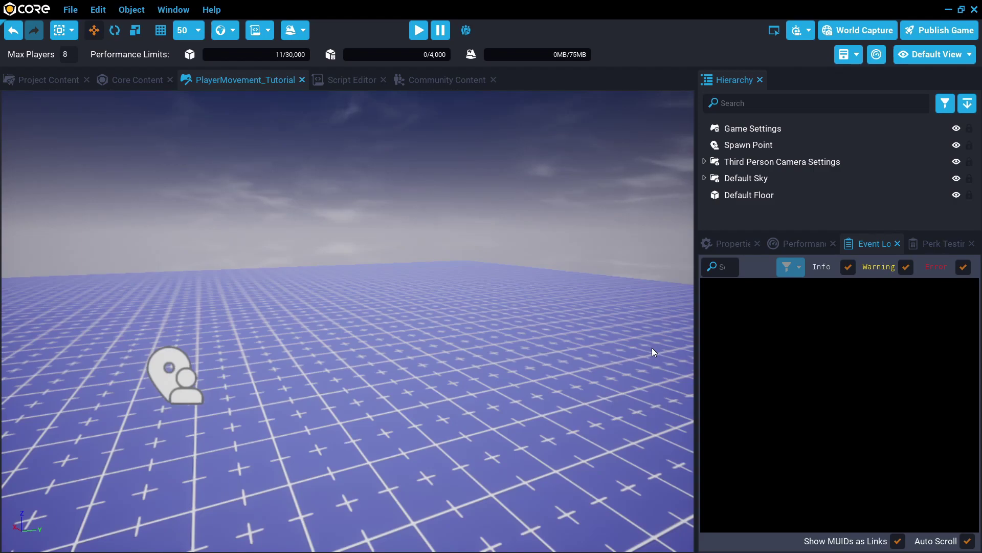
Create a new script named PlayerMovement_Server and begin creating a second new script.
{"action": "left_click", "coordinate": [263, 27]}
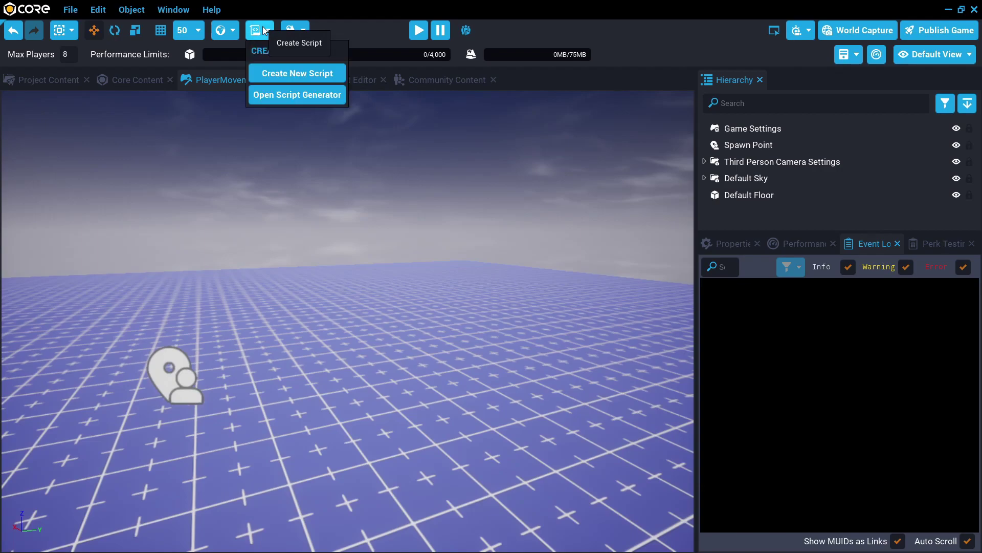
{"action": "left_click", "coordinate": [283, 80]}
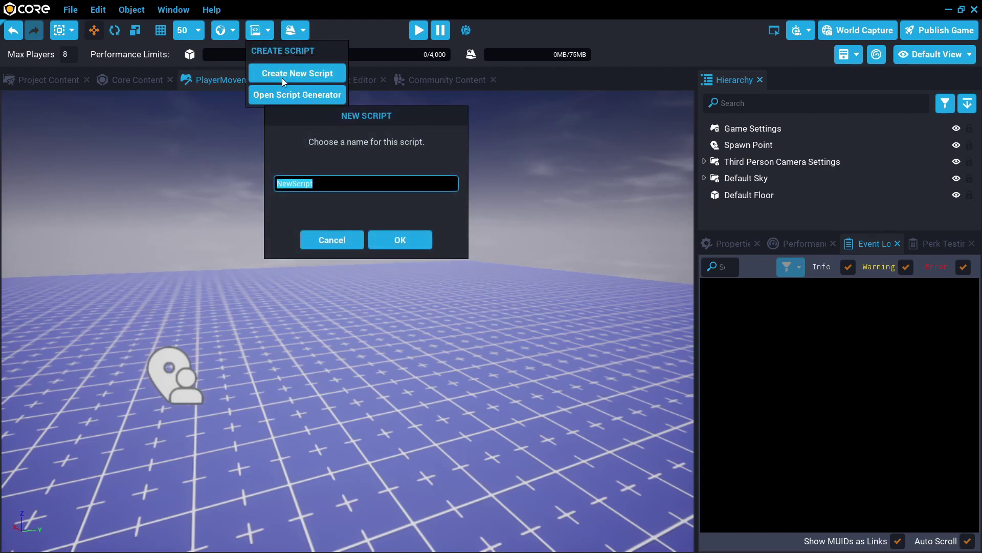
{"action": "type", "text": "PlayerMovem"}
{"action": "key", "text": "BackSpace"}
{"action": "key", "text": "BackSpace"}
{"action": "key", "text": "BackSpace"}
{"action": "key", "text": "BackSpace"}
{"action": "key", "text": "BackSpace"}
{"action": "type", "text": "Move"}
{"action": "type", "text": "ment_Serve"}
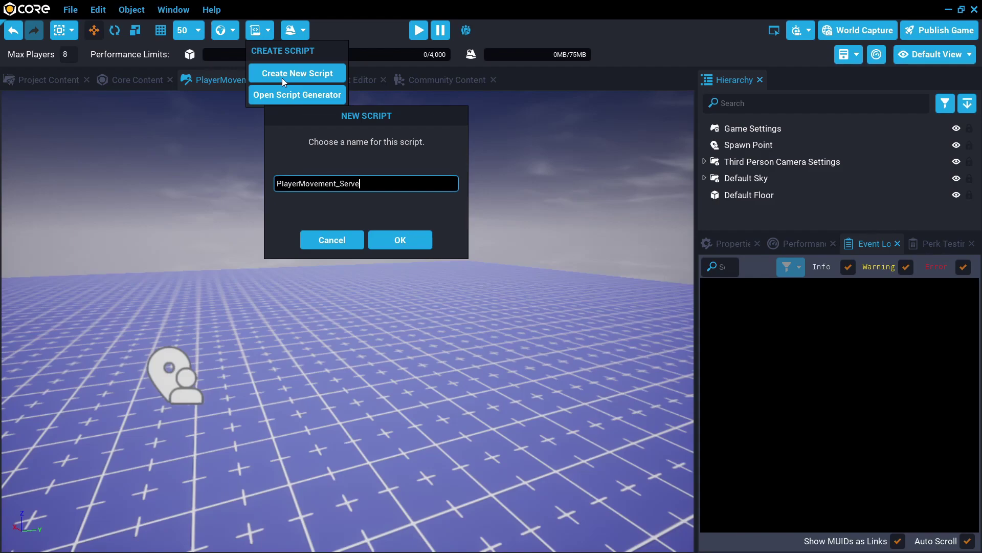
{"action": "type", "text": "r"}
{"action": "key", "text": "Return"}
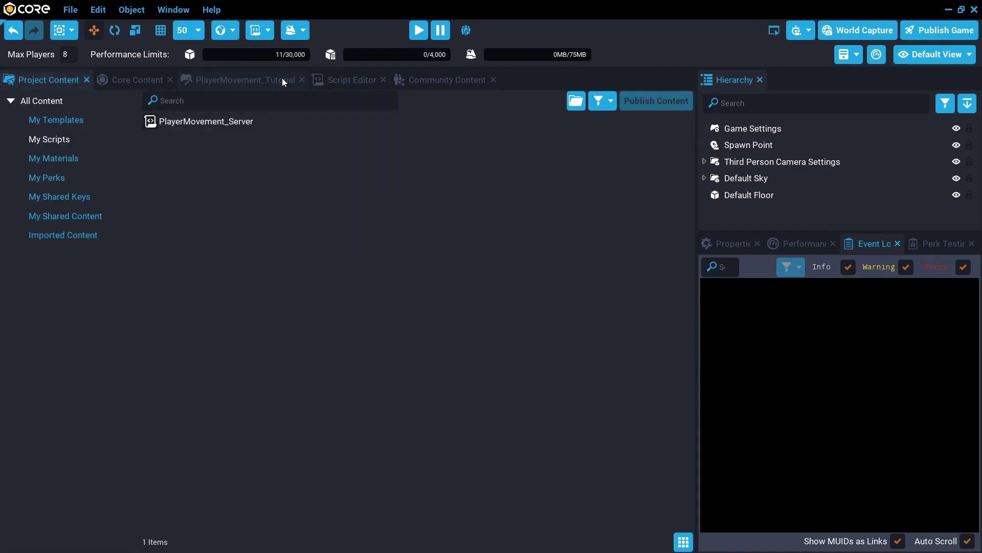
{"action": "left_click", "coordinate": [254, 34]}
{"action": "left_click", "coordinate": [287, 75]}
{"action": "type", "text": "PlayerMovement"}
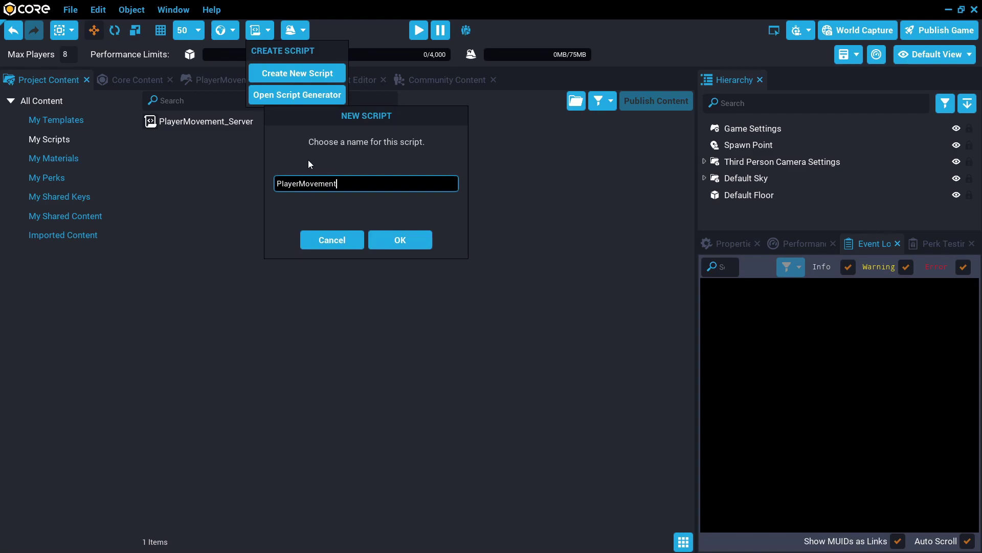
Name the second script PlayerMovement_Client, then briefly open each script.
{"action": "type", "text": "_Cl"}
{"action": "type", "text": "ient"}
{"action": "key", "text": "Return"}
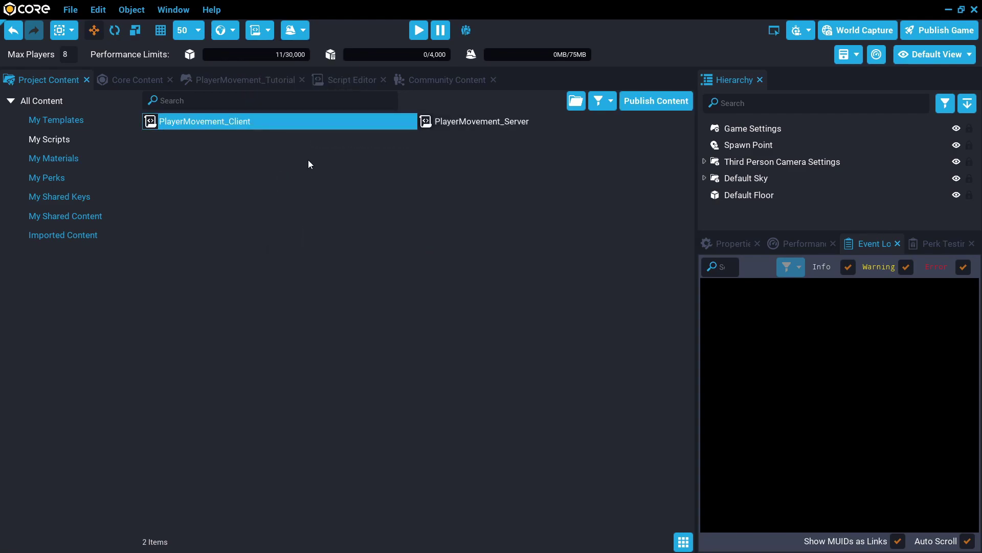
{"action": "double_click", "coordinate": [215, 121]}
{"action": "left_click", "coordinate": [31, 80]}
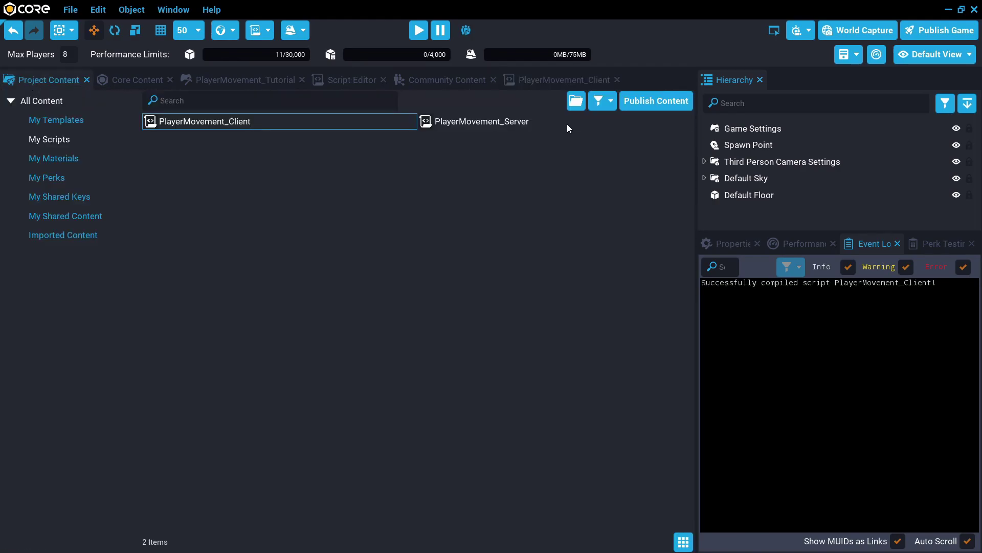
{"action": "double_click", "coordinate": [567, 122]}
{"action": "left_click", "coordinate": [34, 80]}
Add both scripts to the Hierarchy, wrap the client script in a new ClientContext, and open it.
{"action": "mouse_move", "coordinate": [287, 125]}
{"action": "left_mouse_down"}
{"action": "mouse_move", "coordinate": [786, 204]}
{"action": "mouse_move", "coordinate": [769, 201]}
{"action": "left_mouse_up"}
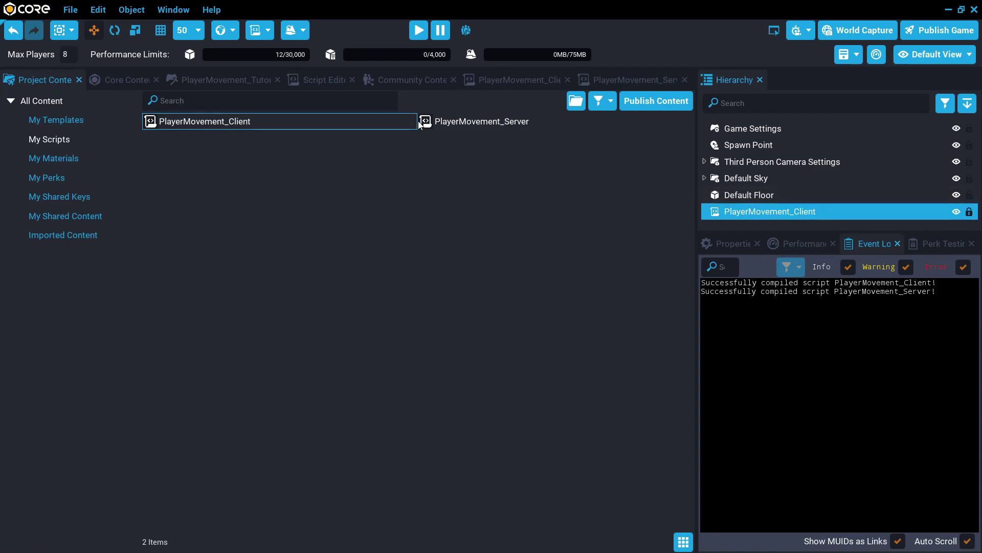
{"action": "mouse_move", "coordinate": [477, 127]}
{"action": "left_mouse_down"}
{"action": "mouse_move", "coordinate": [746, 232]}
{"action": "mouse_move", "coordinate": [780, 218]}
{"action": "left_mouse_up"}
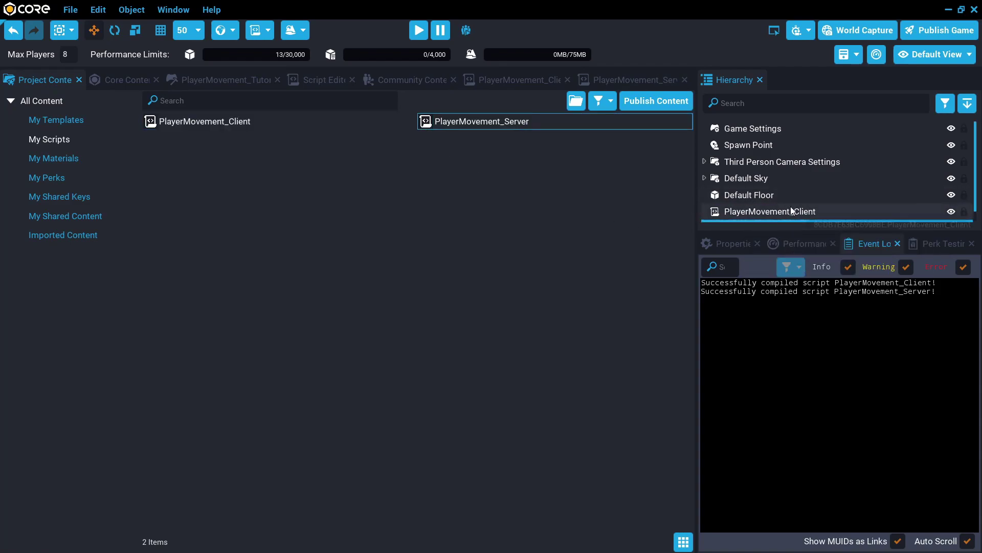
{"action": "left_click", "coordinate": [790, 210]}
{"action": "right_click", "coordinate": [791, 213]}
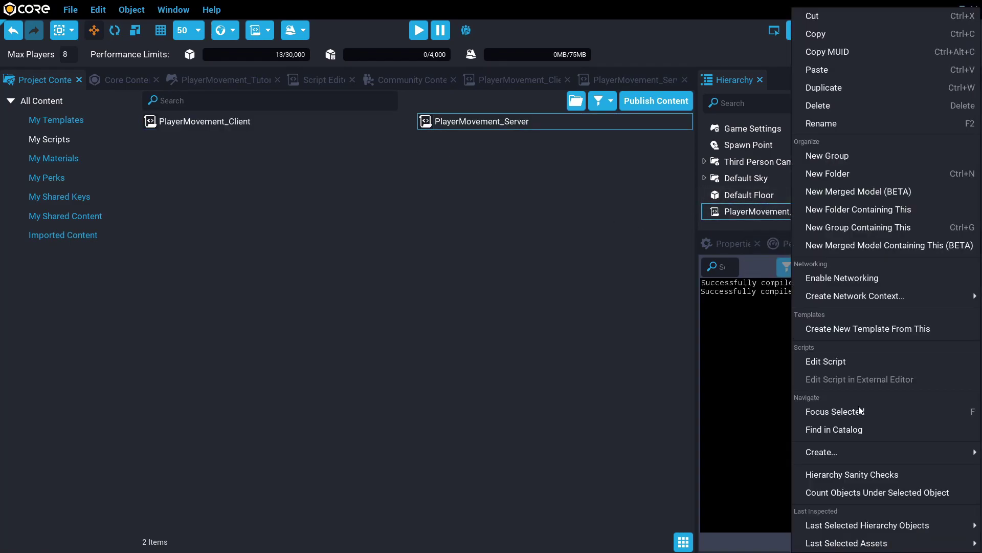
{"action": "mouse_move", "coordinate": [854, 296]}
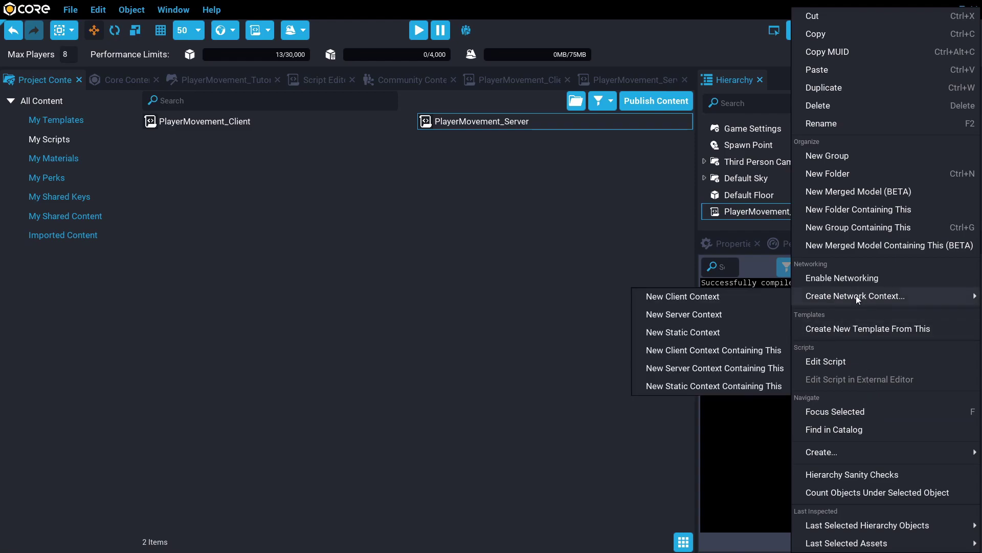
{"action": "left_click", "coordinate": [735, 355]}
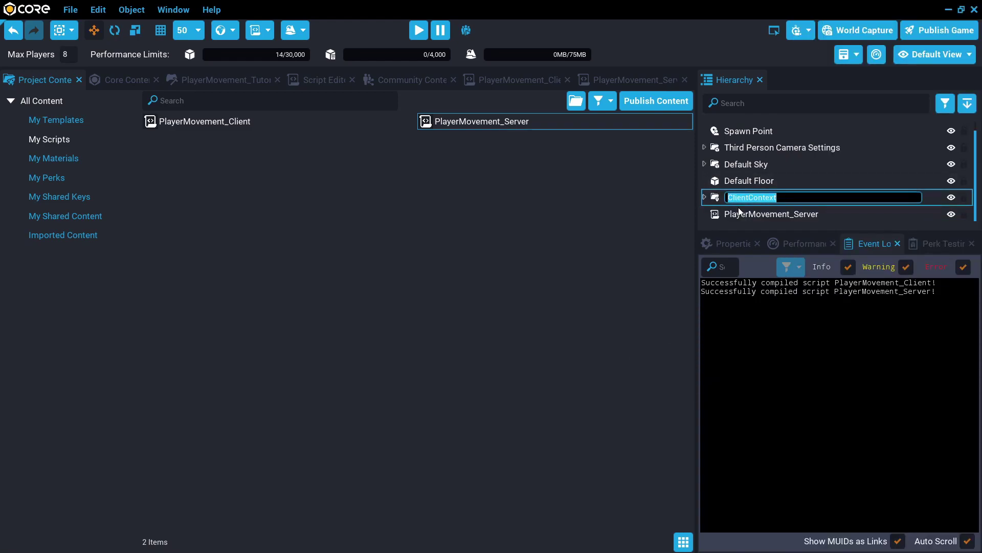
{"action": "left_click", "coordinate": [344, 149]}
{"action": "double_click", "coordinate": [290, 127]}
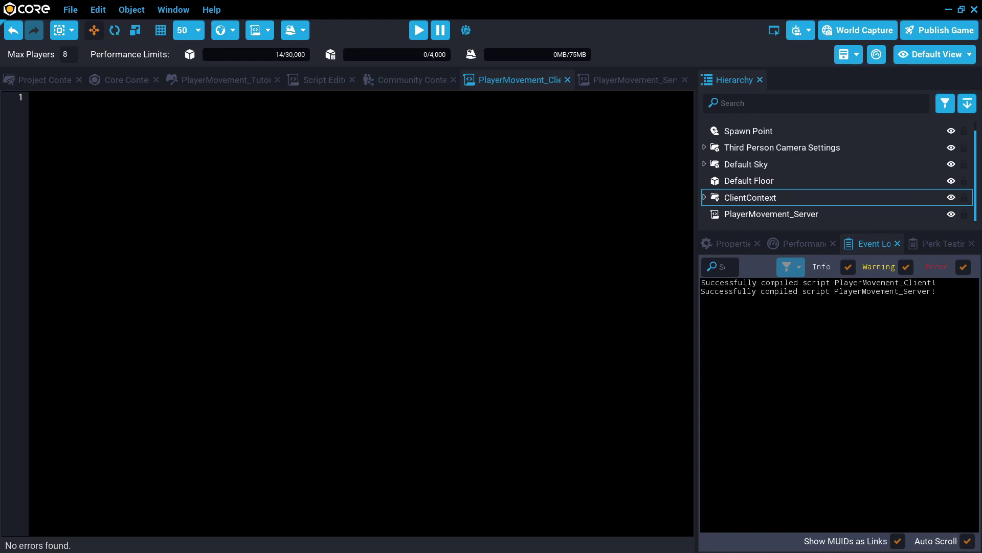
Write the line Game.playerJoinedEvent:Connect(OnPlayerJoined) in the client script.
{"action": "key", "text": "Return"}
{"action": "key", "text": "Return"}
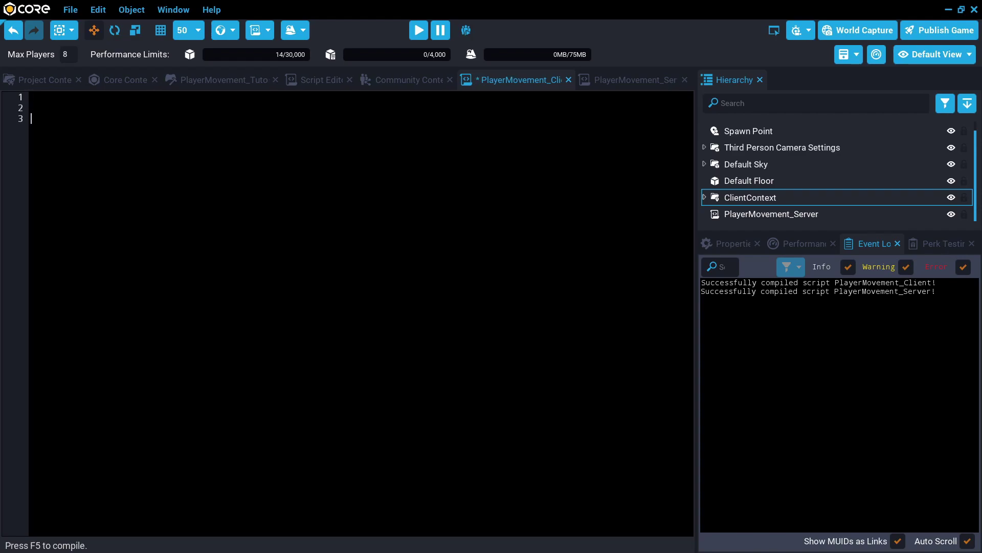
{"action": "type", "text": "G"}
{"action": "type", "text": "ame."}
{"action": "type", "text": "playerj"}
{"action": "key", "text": "BackSpace"}
{"action": "type", "text": "JoinedEv"}
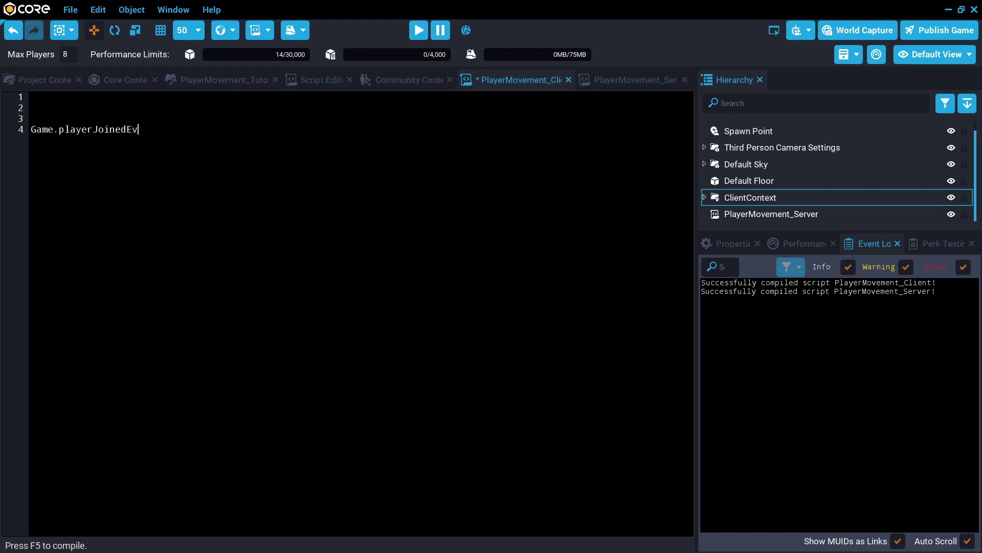
{"action": "type", "text": "ent:Connect"}
{"action": "type", "text": "()"}
{"action": "type", "text": "OnPlayerJoine"}
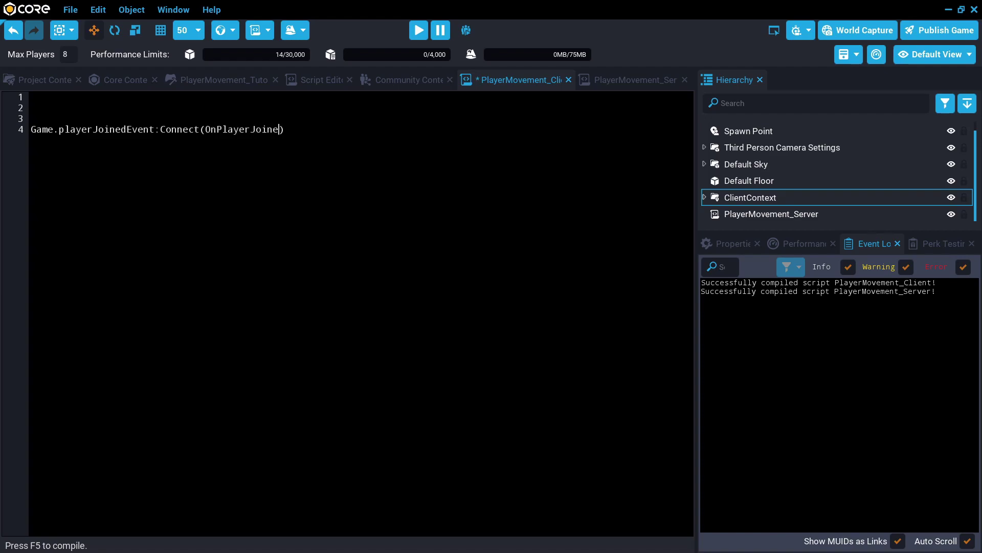
{"action": "type", "text": "d"}
{"action": "left_click_drag", "start_coordinate": [125, 80], "coordinate": [103, 82]}
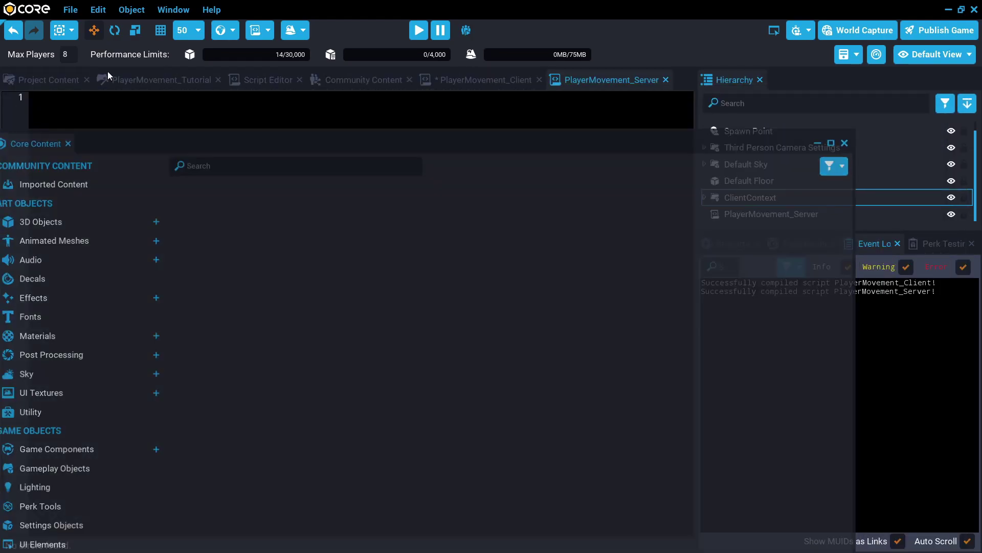
{"action": "left_click_drag", "start_coordinate": [102, 82], "coordinate": [94, 86]}
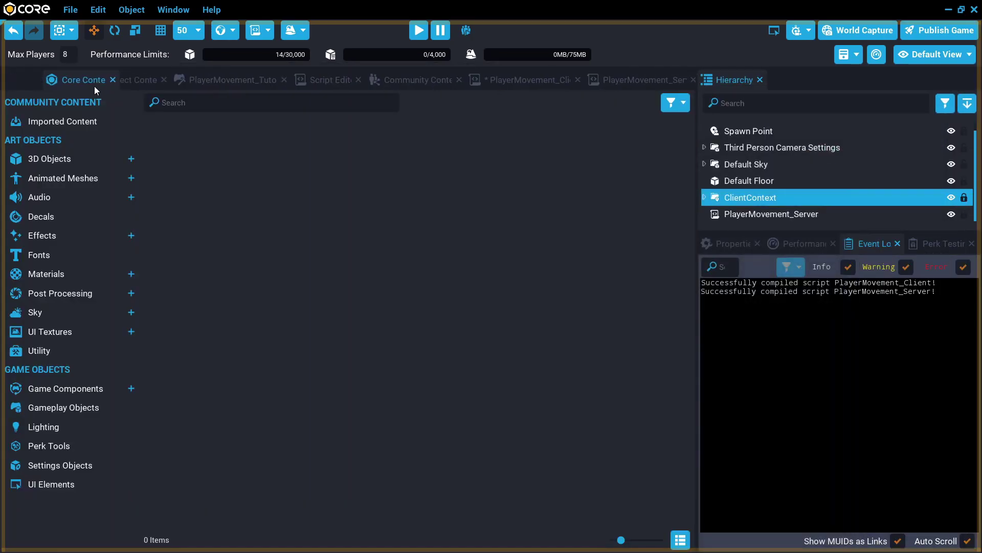
{"action": "left_click", "coordinate": [422, 81]}
{"action": "left_click", "coordinate": [508, 80]}
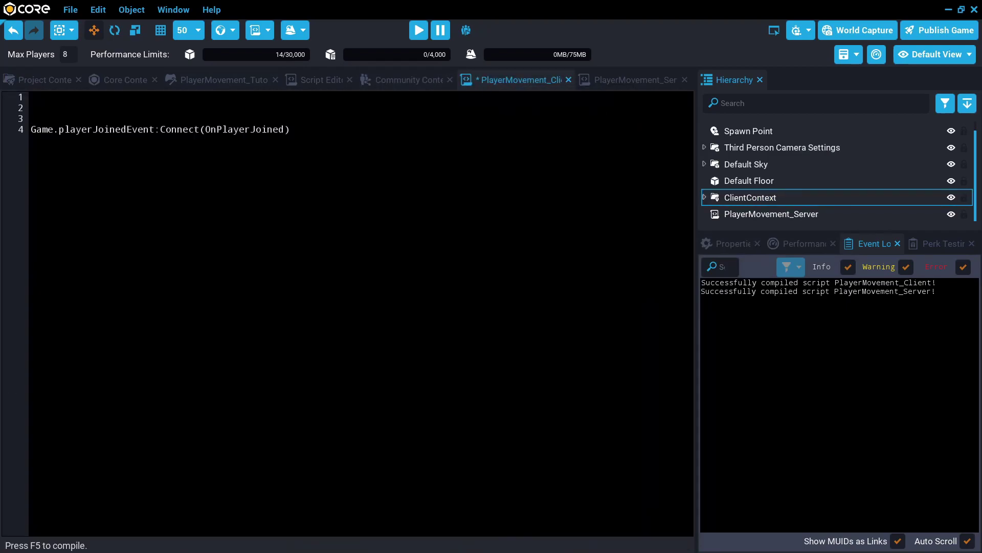
Add an empty OnPlayerJoined(player) function block above the event connection.
{"action": "key", "text": "Return"}
{"action": "key", "text": "Return"}
{"action": "key", "text": "Up"}
{"action": "key", "text": "Up"}
{"action": "type", "text": "fu"}
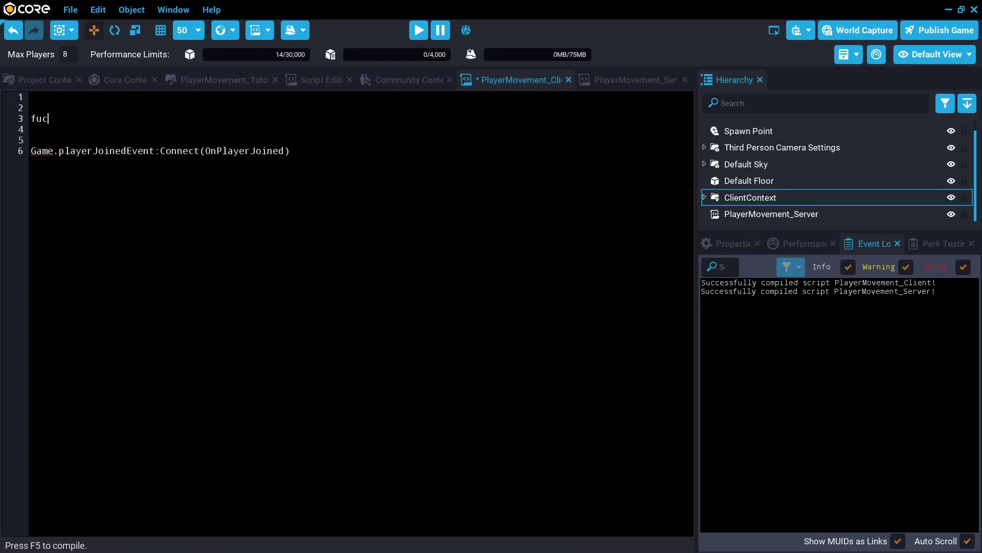
{"action": "key", "text": "Tab"}
{"action": "type", "text": "OnPl"}
{"action": "key", "text": "Tab"}
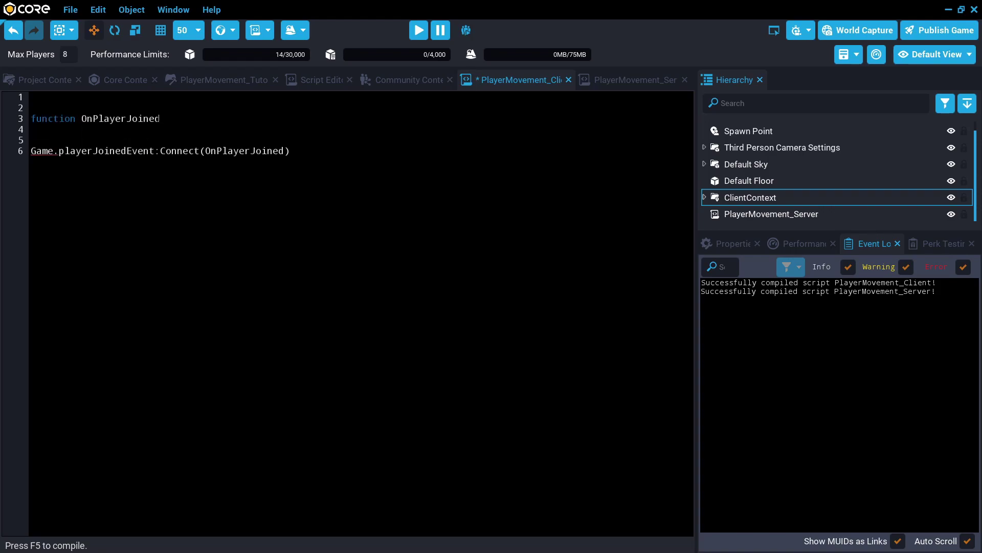
{"action": "type", "text": "(player"}
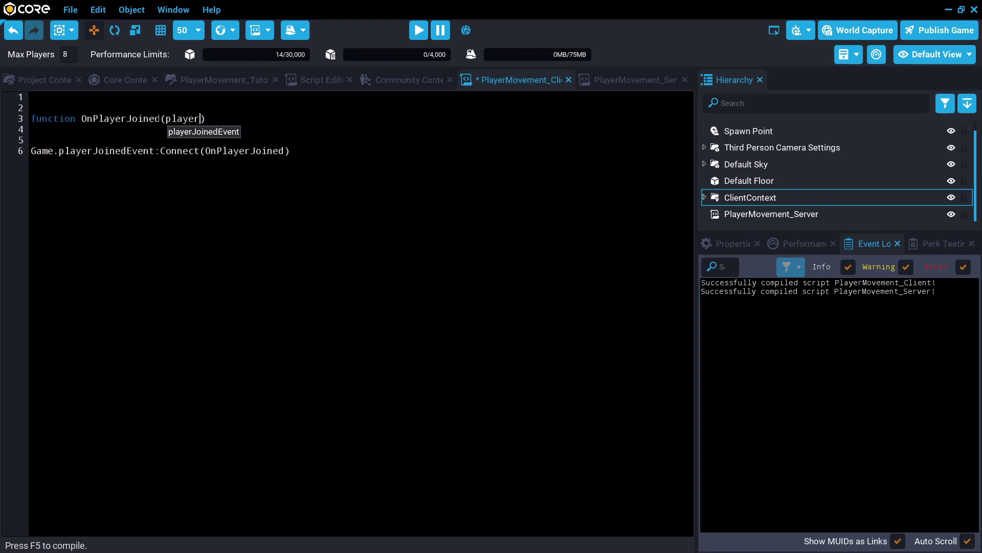
{"action": "key", "text": "Right"}
{"action": "key", "text": "Return"}
{"action": "key", "text": "Return"}
{"action": "type", "text": "end"}
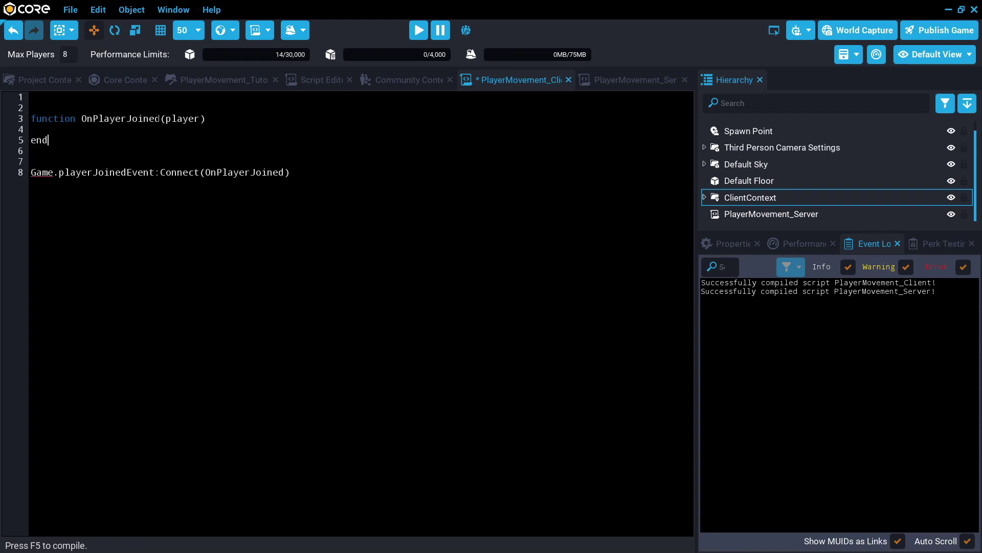
{"action": "key", "text": "Return"}
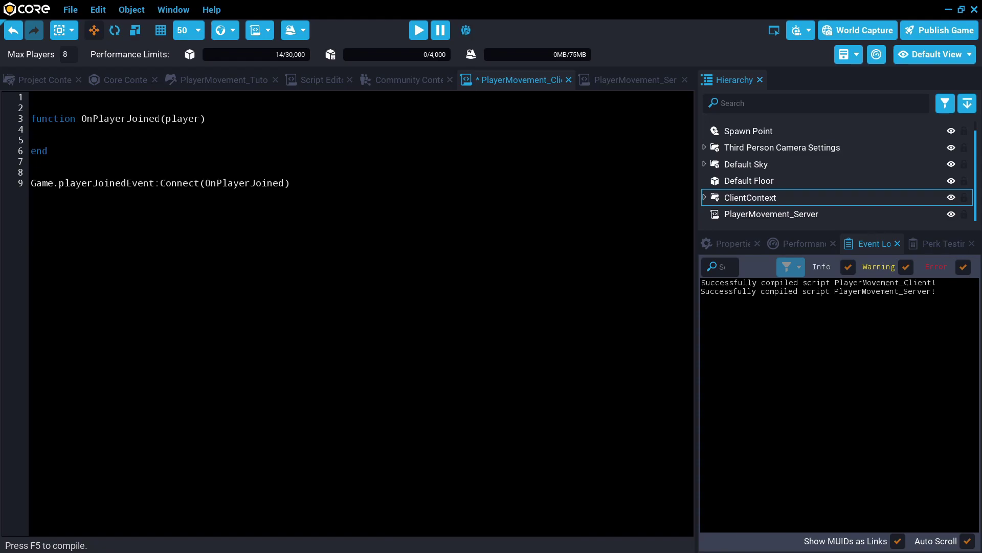
Inside OnPlayerJoined, write player.bindingPressedEvent:Connect(OnbindingPressed).
{"action": "type", "text": "player."}
{"action": "type", "text": "bind"}
{"action": "key", "text": "BackSpace"}
{"action": "key", "text": "BackSpace"}
{"action": "key", "text": "BackSpace"}
{"action": "type", "text": "bind"}
{"action": "type", "text": "ingPres"}
{"action": "type", "text": "sedEvent"}
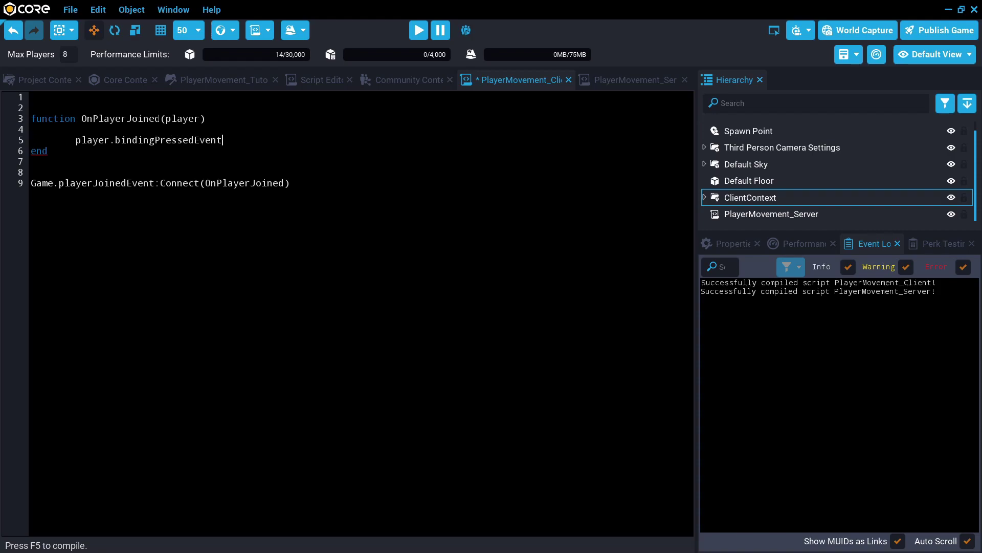
{"action": "type", "text": ":Con"}
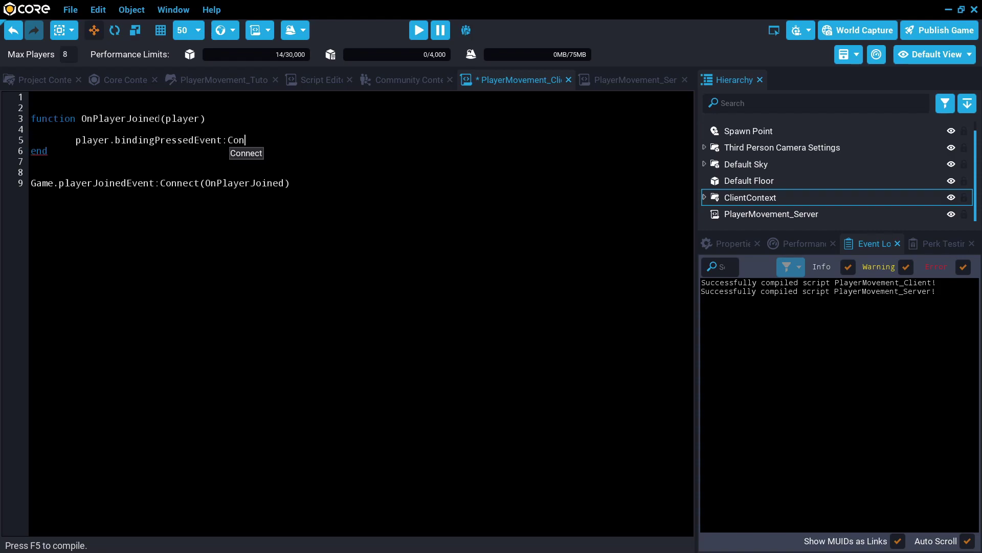
{"action": "type", "text": "nect"}
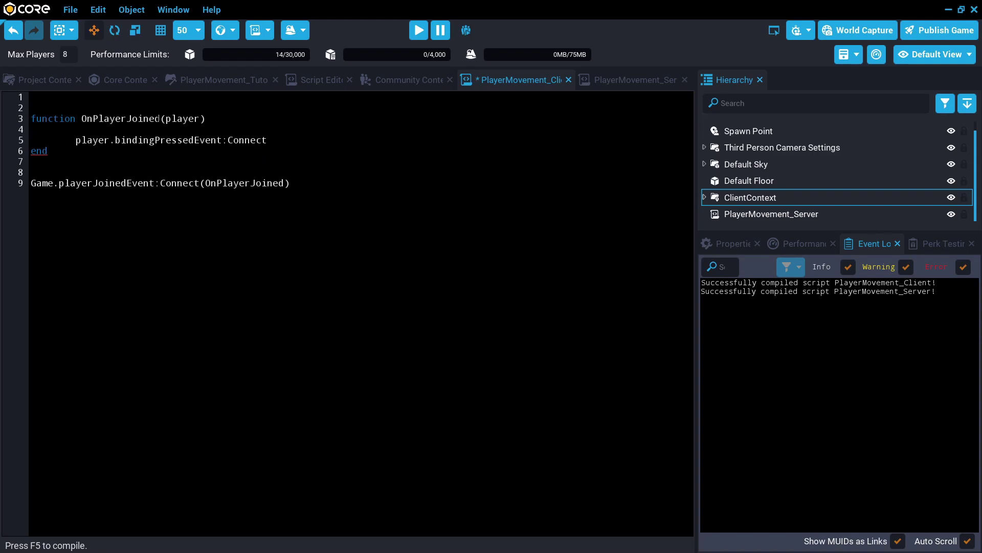
{"action": "type", "text": "("}
{"action": "type", "text": "Onb"}
{"action": "type", "text": "indingP"}
{"action": "type", "text": "ressed"}
Save, then add a function header OnbindingPressed(player, key) above OnPlayerJoined.
{"action": "key", "text": "ctrl+s"}
{"action": "key", "text": "Return"}
{"action": "key", "text": "Return"}
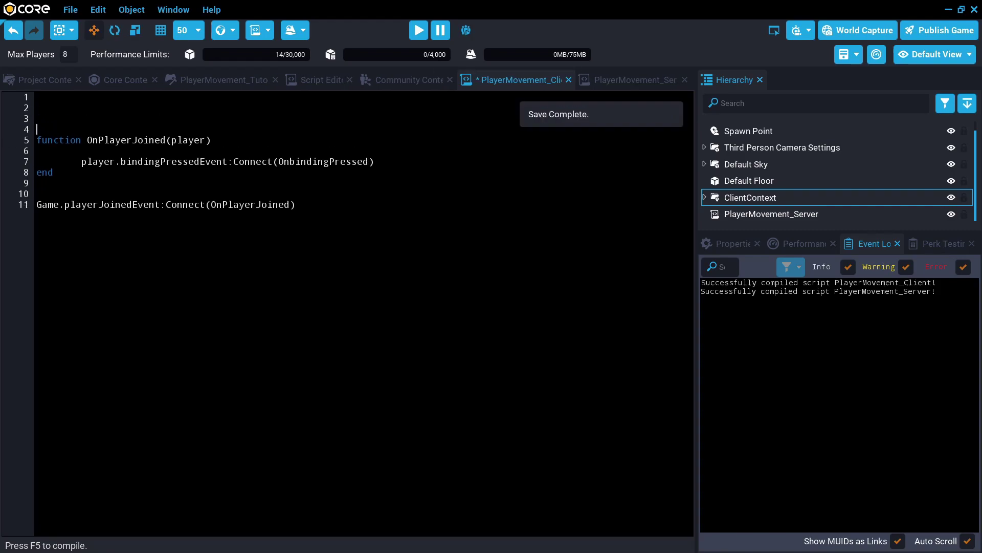
{"action": "key", "text": "Up"}
{"action": "key", "text": "Up"}
{"action": "type", "text": "func"}
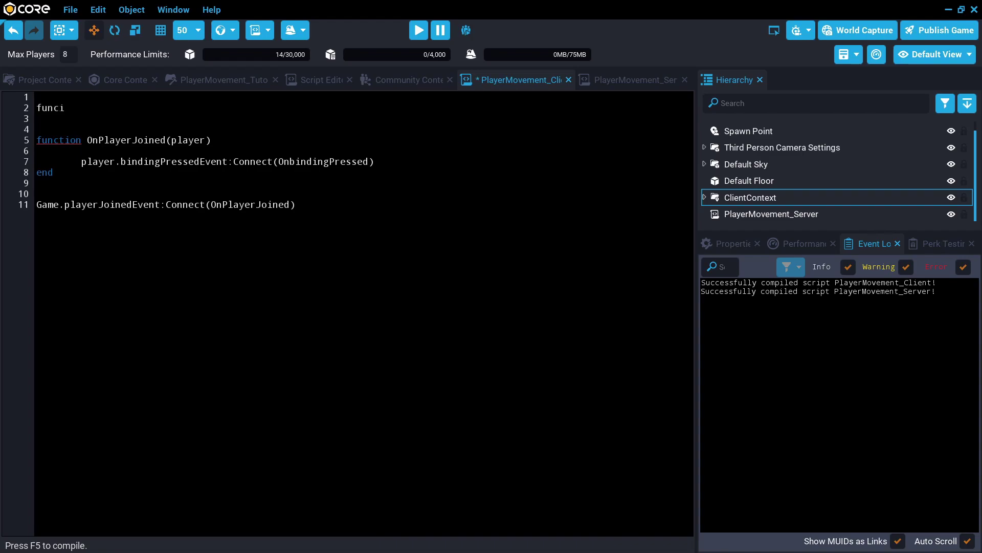
{"action": "key", "text": "Tab"}
{"action": "type", "text": "on"}
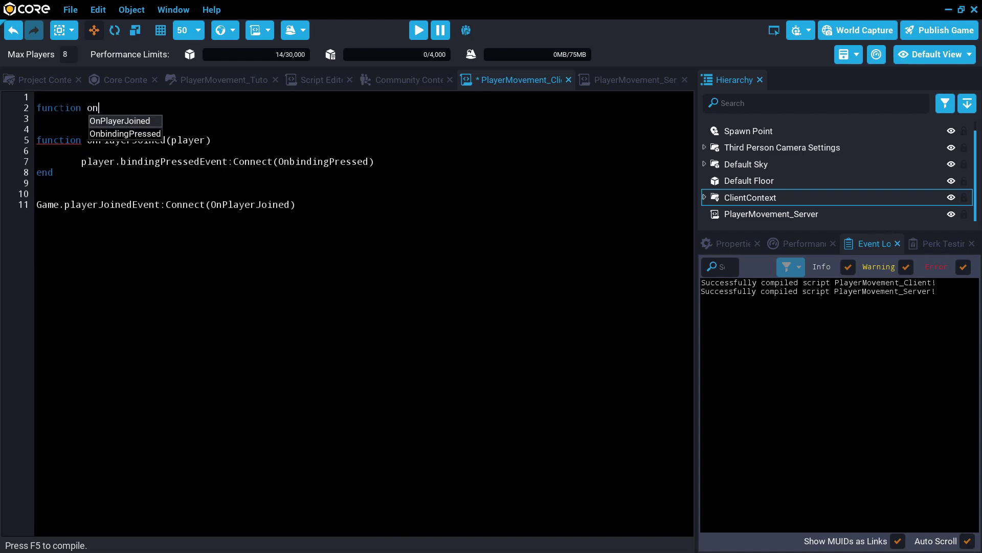
{"action": "key", "text": "Down"}
{"action": "key", "text": "Tab"}
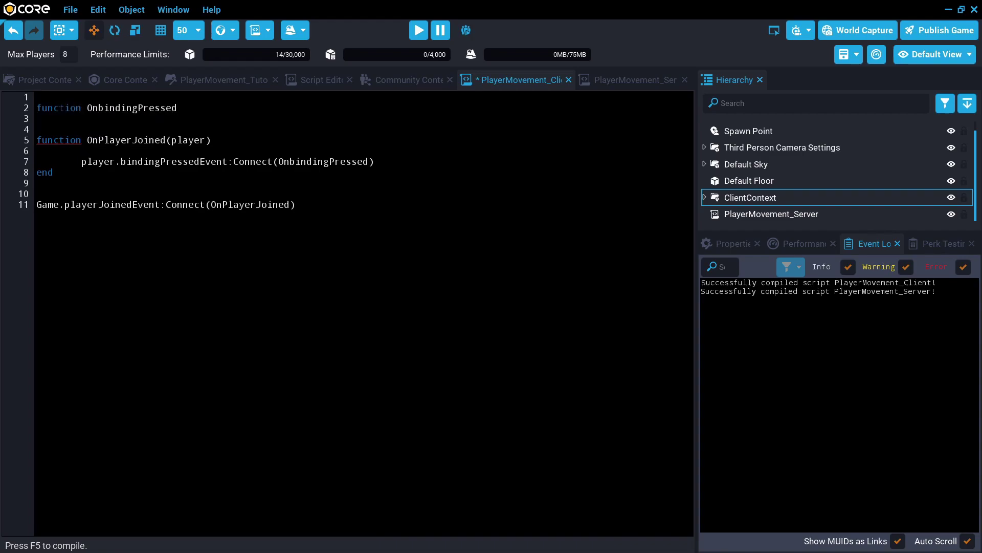
{"action": "type", "text": "()"}
{"action": "key", "text": "Left"}
{"action": "type", "text": "player, key"}
Close OnbindingPressed with end, indent its empty body, and save the client script.
{"action": "key", "text": "End"}
{"action": "key", "text": "Return"}
{"action": "key", "text": "Return"}
{"action": "type", "text": "e"}
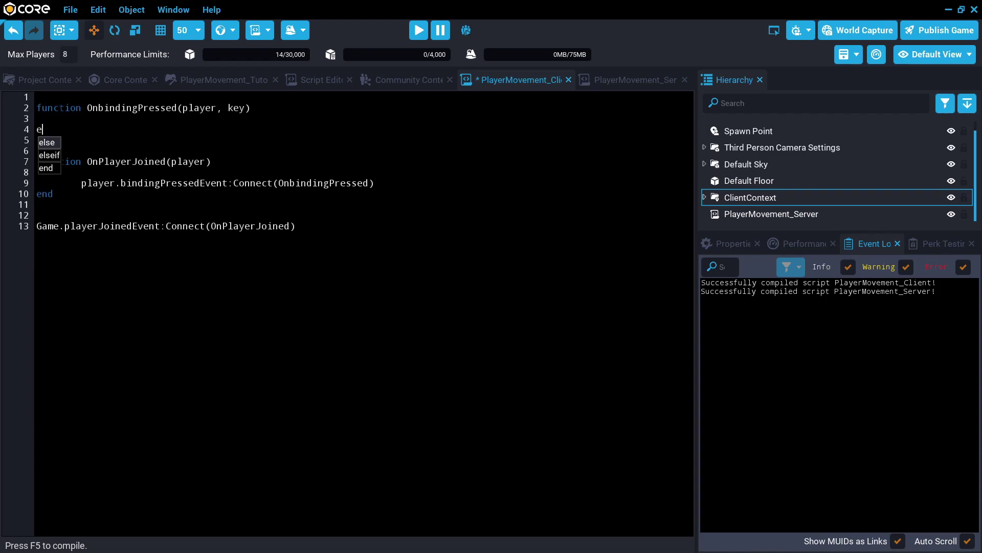
{"action": "type", "text": "nd"}
{"action": "key", "text": "Up"}
{"action": "key", "text": "Tab"}
{"action": "key", "text": "Tab"}
{"action": "key", "text": "Tab"}
{"action": "key", "text": "ctrl+s"}
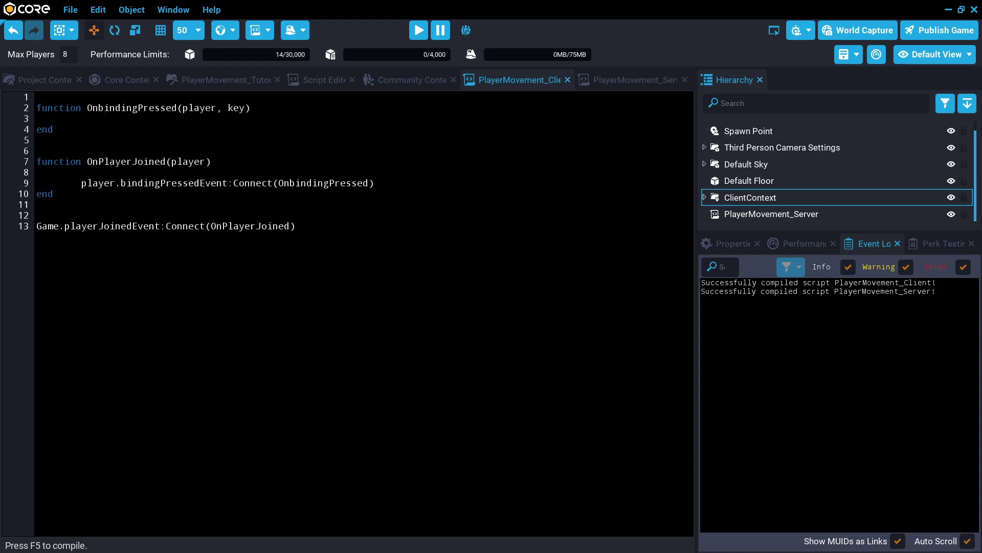
Add an if key == "ability_extra_33" then ... end block inside OnbindingPressed.
{"action": "type", "text": "if key "}
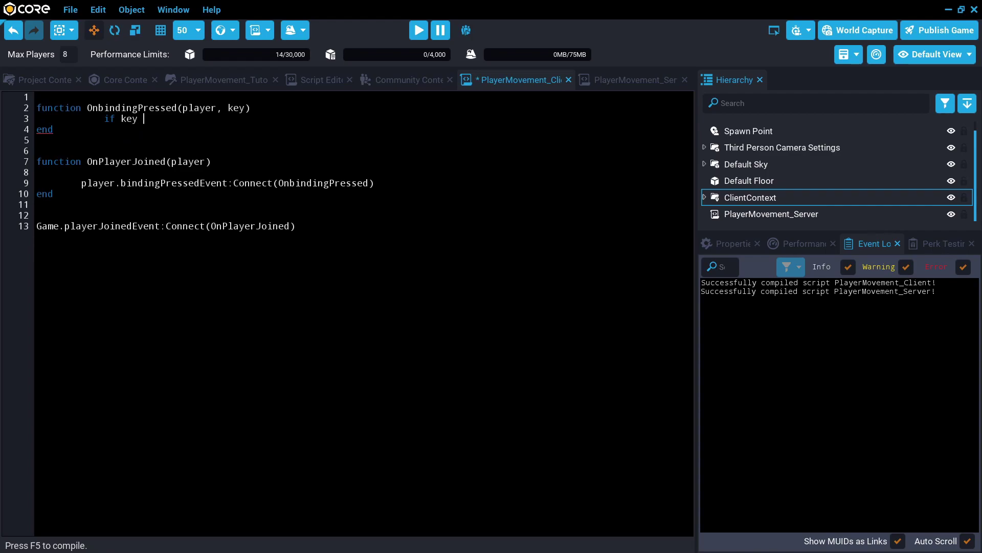
{"action": "type", "text": "== \"abilit"}
{"action": "type", "text": "y_extra"}
{"action": "type", "text": "_33\" "}
{"action": "type", "text": "then"}
{"action": "key", "text": "Return"}
{"action": "key", "text": "Return"}
{"action": "type", "text": "end"}
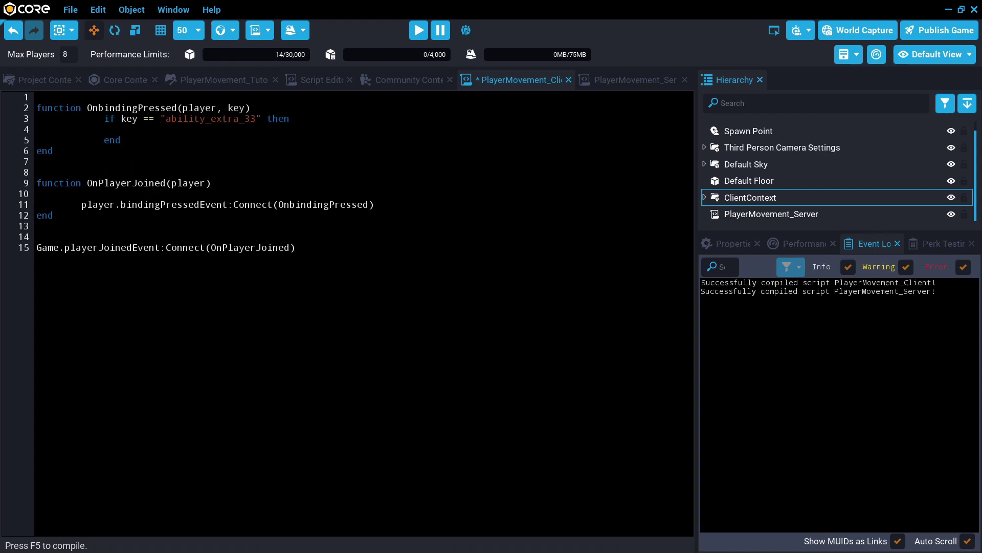
{"action": "key", "text": "Up"}
{"action": "key", "text": "Tab"}
Inside the if block, call Events.BroadcastToServer("disableMovement") and save the client script.
{"action": "type", "text": "Events.B"}
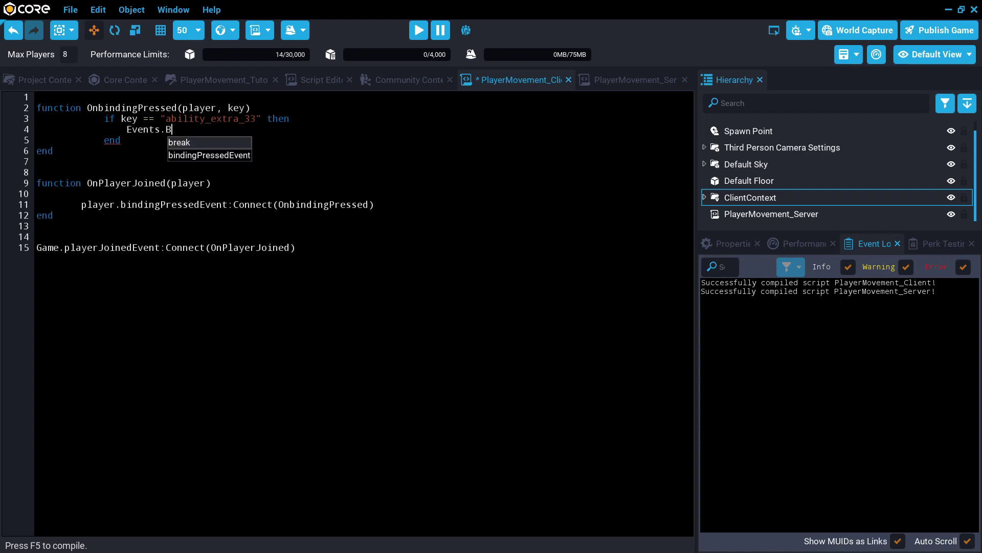
{"action": "type", "text": "roadc"}
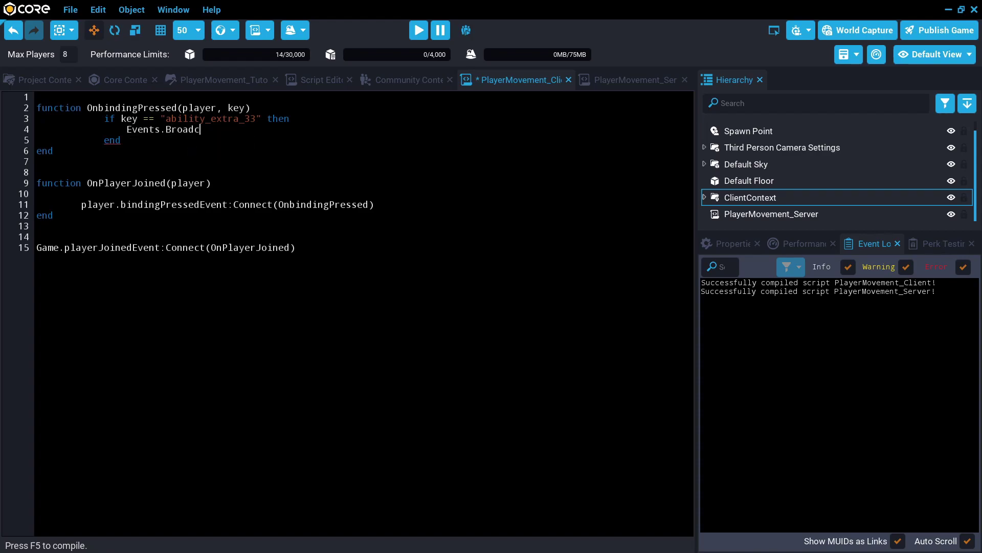
{"action": "type", "text": "astToS"}
{"action": "key", "text": "BackSpace"}
{"action": "key", "text": "BackSpace"}
{"action": "type", "text": "oS"}
{"action": "key", "text": "BackSpace"}
{"action": "type", "text": "Se"}
{"action": "type", "text": "rver("}
{"action": "type", "text": "\""}
{"action": "type", "text": "disable"}
{"action": "type", "text": "Movement"}
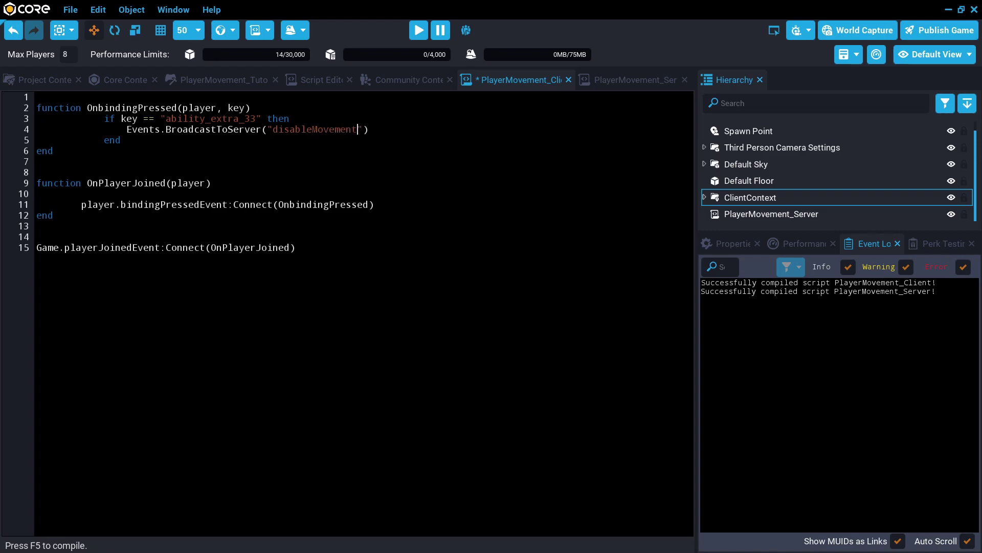
{"action": "key", "text": "ctrl+s"}
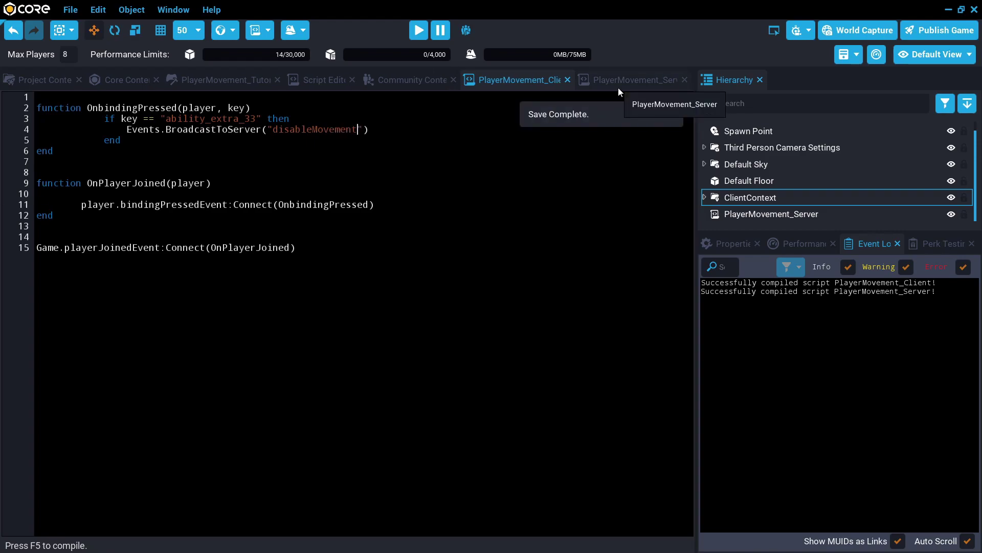
In PlayerMovement_Server, write Events.ConnectForPlayer("disableMovement", disableMovement), copying the name from the client script.
{"action": "left_click", "coordinate": [618, 87]}
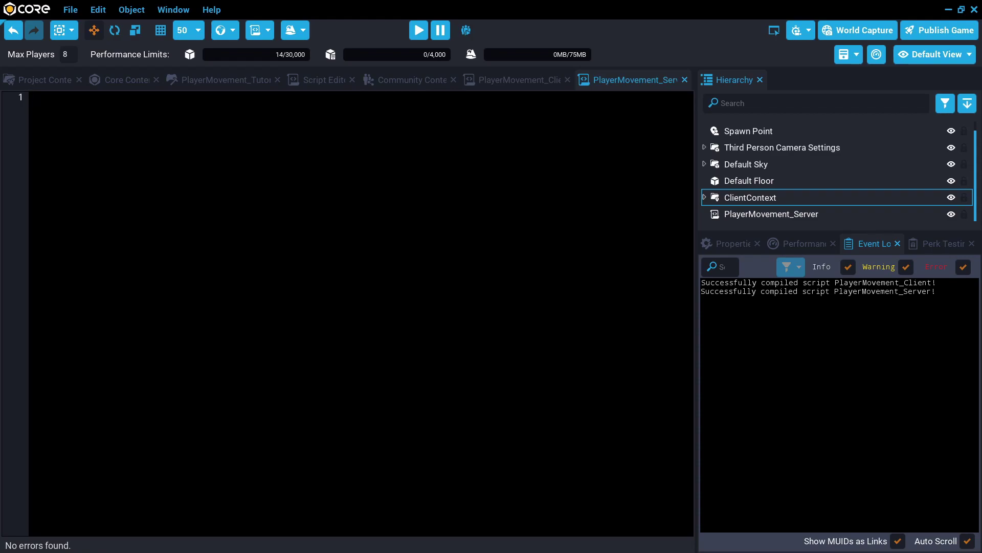
{"action": "key", "text": "Return"}
{"action": "key", "text": "Return"}
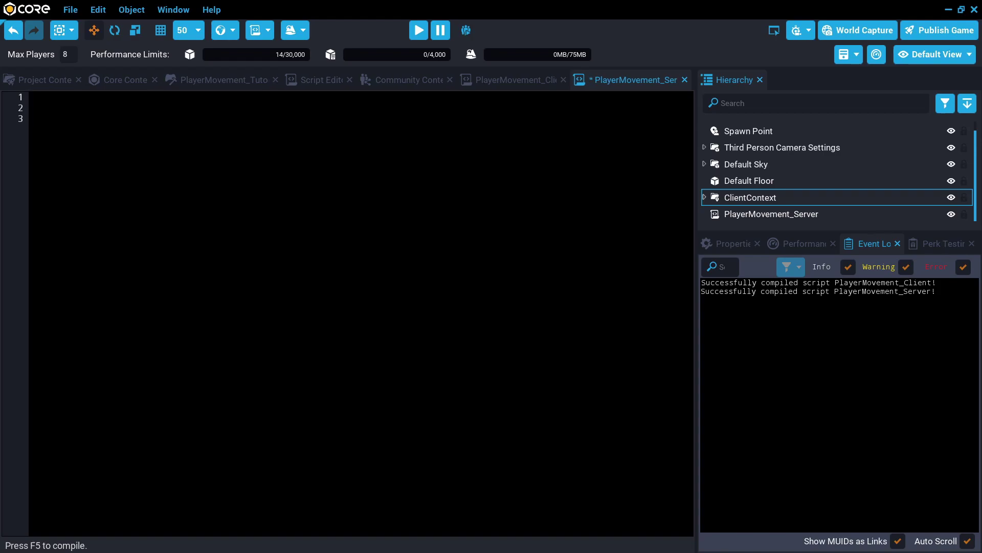
{"action": "type", "text": "Events.C"}
{"action": "type", "text": "onnectForPlay"}
{"action": "type", "text": "er()"}
{"action": "type", "text": "\""}
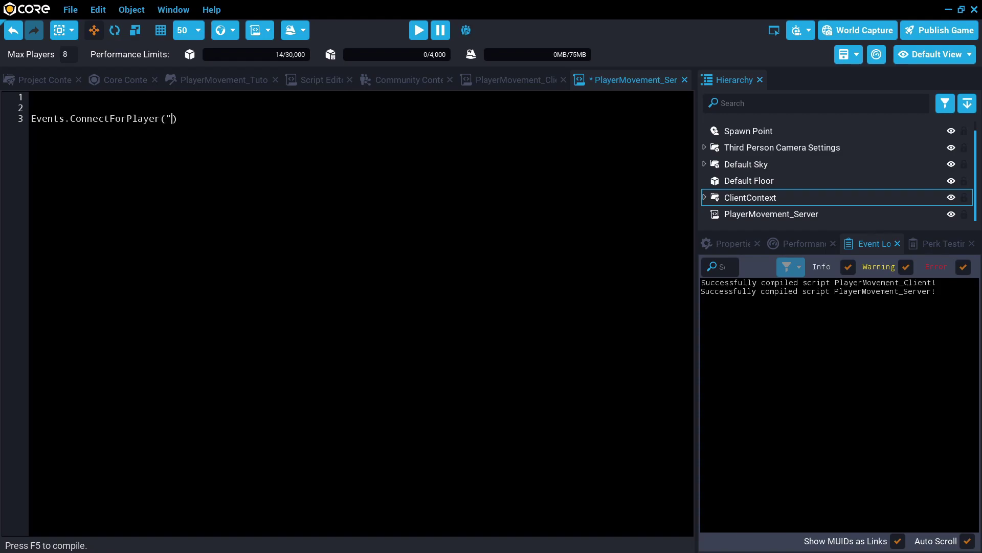
{"action": "type", "text": "dis"}
{"action": "left_click", "coordinate": [491, 81]}
{"action": "double_click", "coordinate": [338, 130]}
{"action": "key", "text": "ctrl+c"}
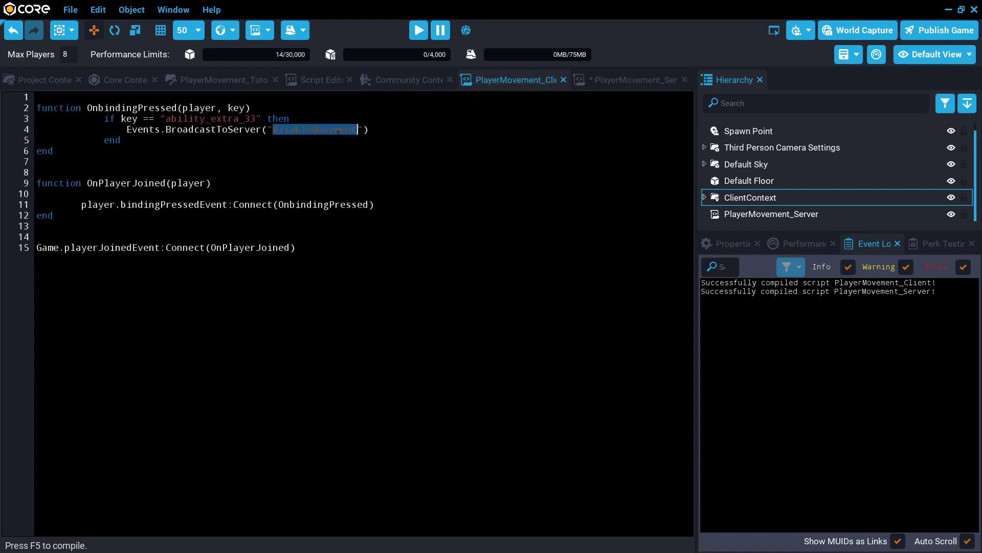
{"action": "left_click", "coordinate": [623, 80]}
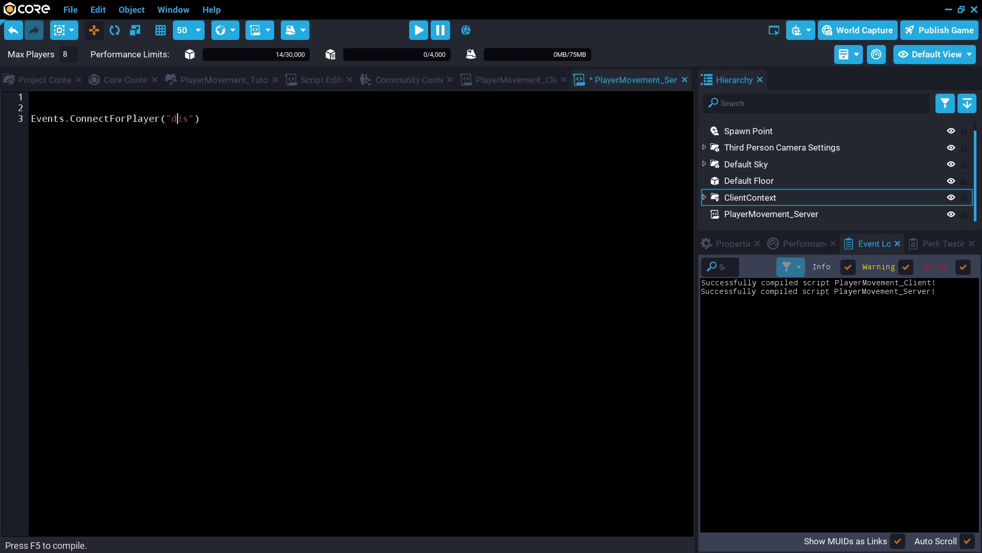
{"action": "double_click", "coordinate": [179, 118]}
{"action": "key", "text": "ctrl+v"}
{"action": "key", "text": "Right"}
{"action": "type", "text": ","}
{"action": "key", "text": "ctrl+v"}
{"action": "left_click_drag", "start_coordinate": [272, 118], "coordinate": [357, 118]}
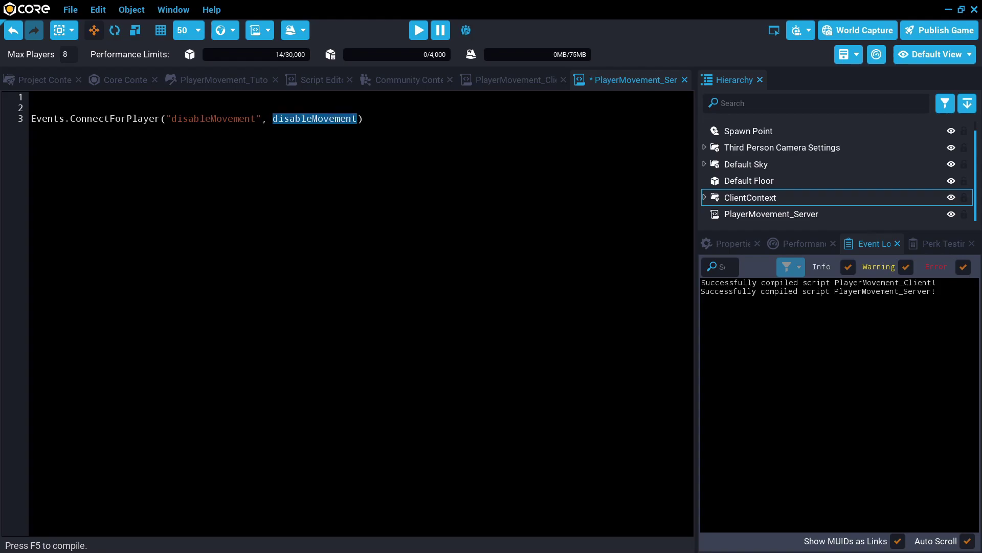
{"action": "key", "text": "Up"}
Above it, define disableMovement(player) setting player.isMovementEnabled = false when player exists, and save.
{"action": "key", "text": "Return"}
{"action": "key", "text": "Return"}
{"action": "key", "text": "Up"}
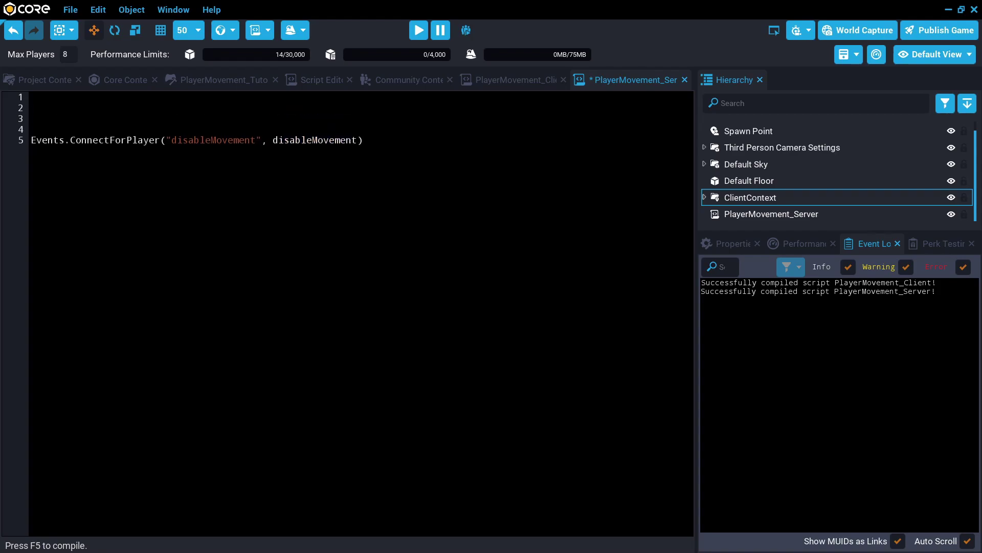
{"action": "type", "text": "function "}
{"action": "type", "text": "disableMovement("}
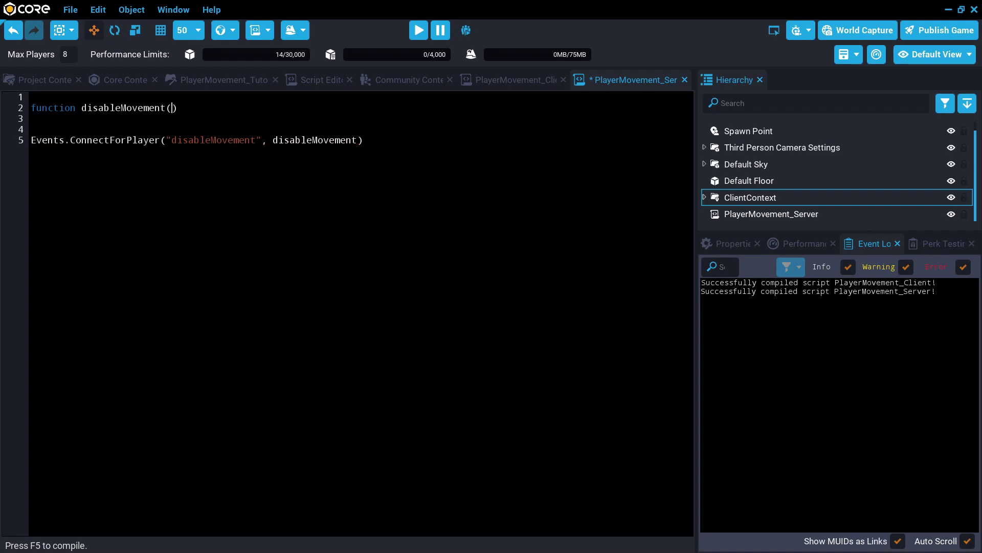
{"action": "type", "text": "player"}
{"action": "key", "text": "Return"}
{"action": "key", "text": "Return"}
{"action": "type", "text": "e"}
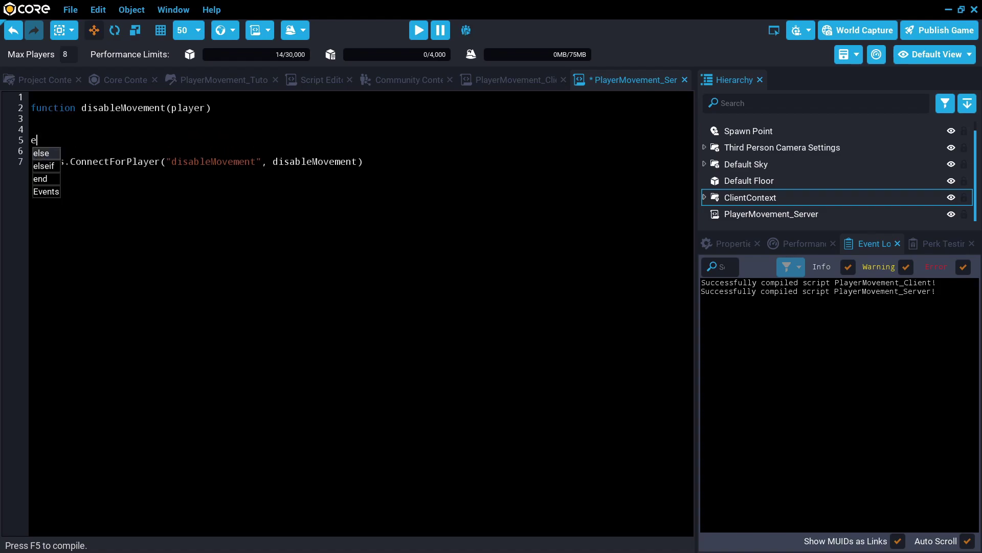
{"action": "type", "text": "nd"}
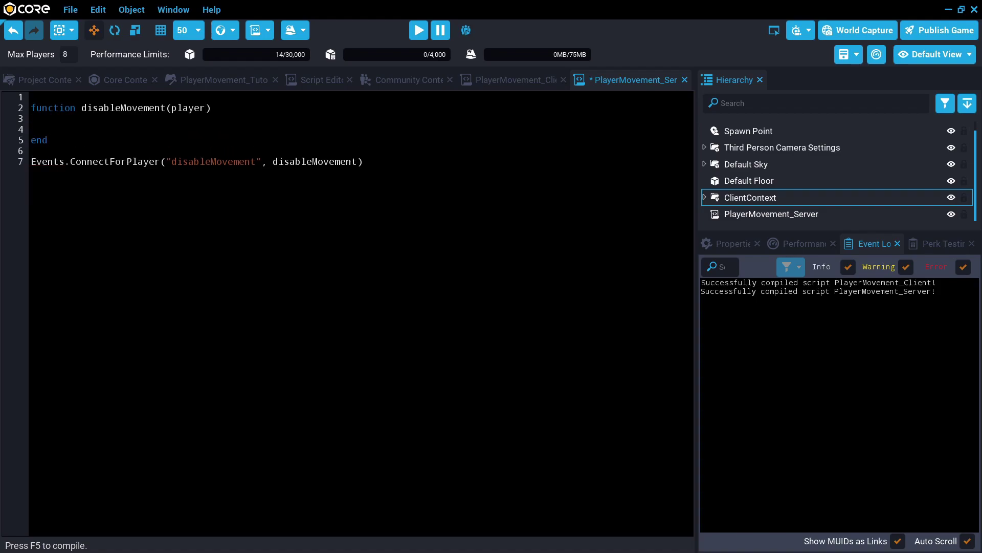
{"action": "type", "text": "if player"}
{"action": "type", "text": " then"}
{"action": "key", "text": "Return"}
{"action": "key", "text": "Return"}
{"action": "type", "text": "en"}
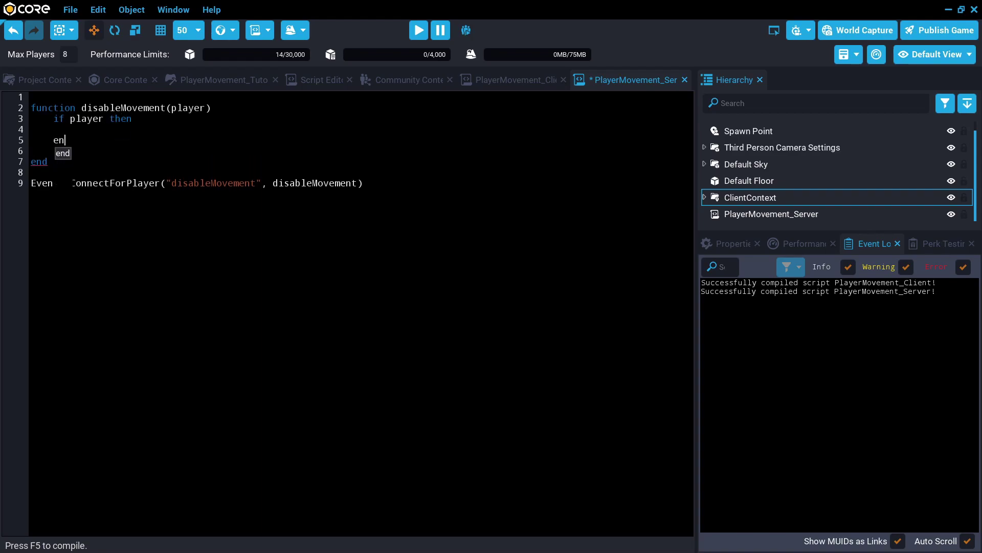
{"action": "type", "text": "d"}
{"action": "key", "text": "Up"}
{"action": "type", "text": "player."}
{"action": "type", "text": "isMovem"}
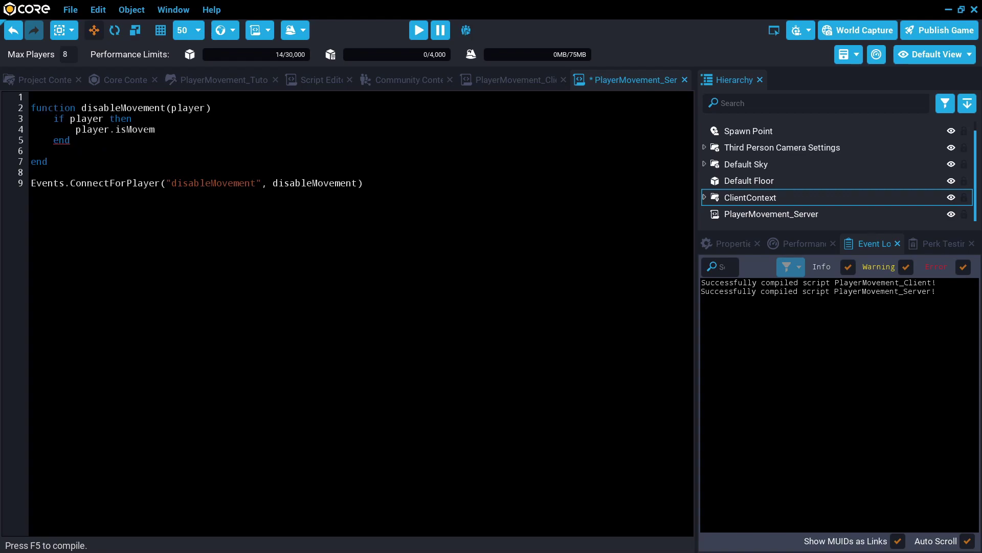
{"action": "type", "text": "entEnabl"}
{"action": "type", "text": "ed = false"}
{"action": "key", "text": "ctrl+s"}
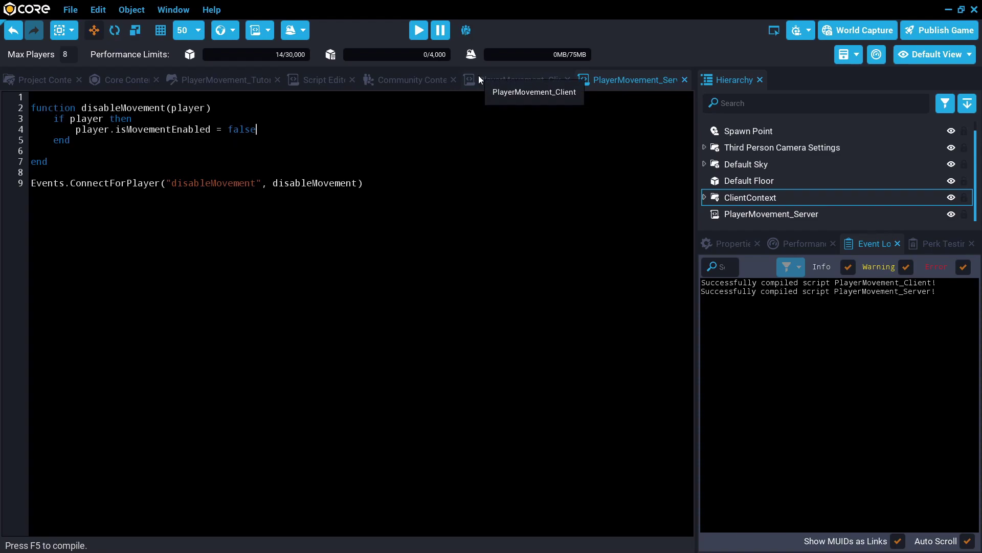
Launch a game preview to test the movement scripts, then stop it.
{"action": "left_click", "coordinate": [418, 30]}
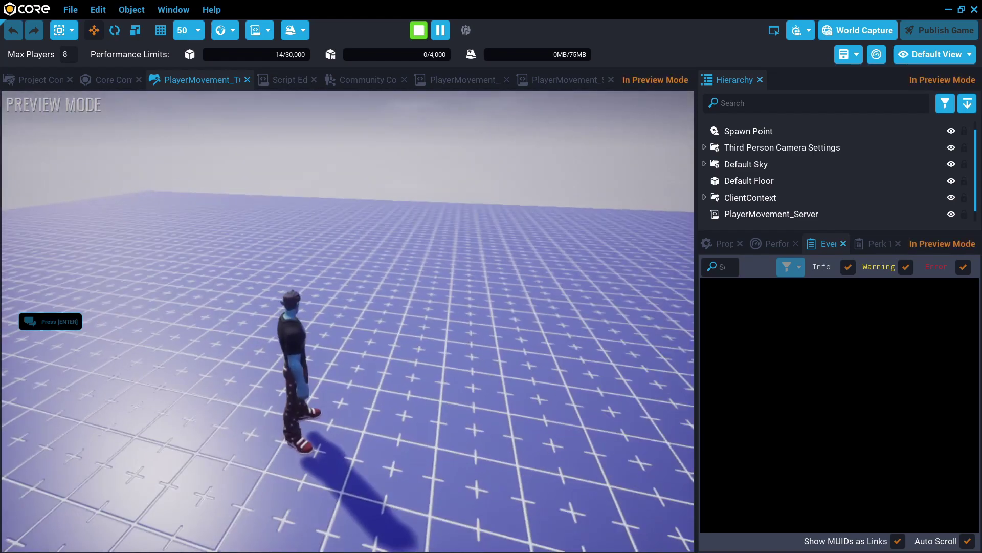
{"action": "key", "text": "="}
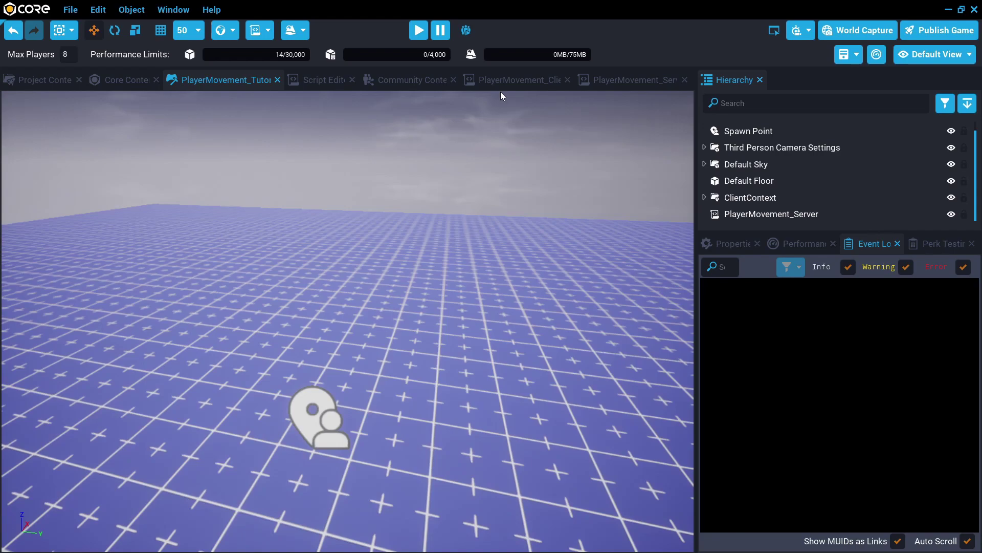
Declare local canMove = true at the top of PlayerMovement_Client.
{"action": "left_click", "coordinate": [530, 81]}
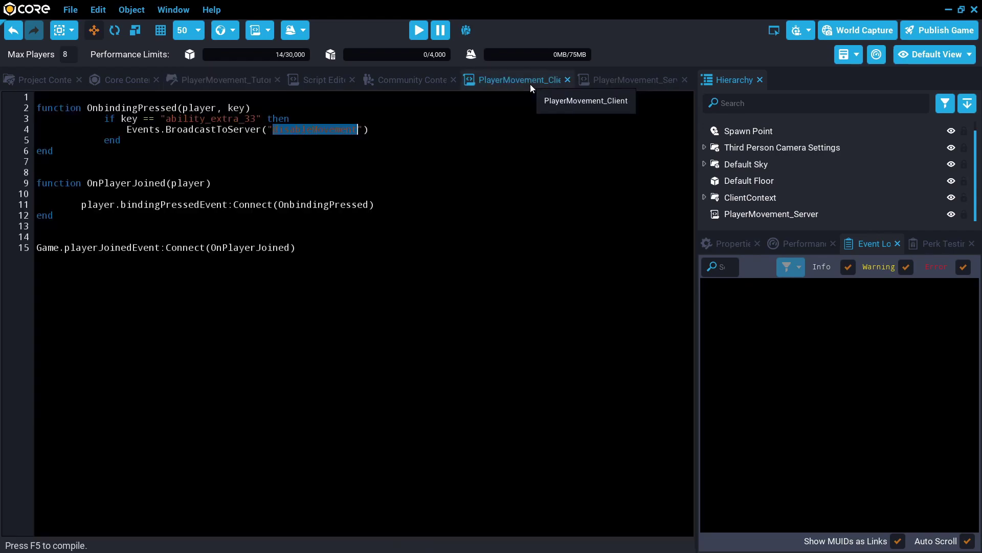
{"action": "key", "text": "ctrl+Home"}
{"action": "key", "text": "Return"}
{"action": "key", "text": "Return"}
{"action": "key", "text": "Return"}
{"action": "key", "text": "Up"}
{"action": "key", "text": "Up"}
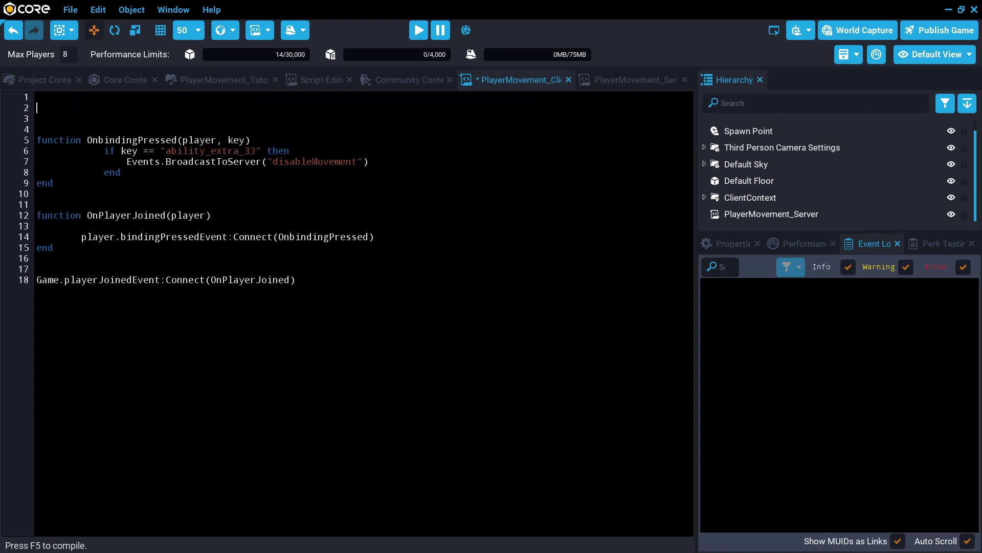
{"action": "type", "text": "local "}
{"action": "type", "text": "canMove "}
{"action": "type", "text": "= true"}
{"action": "key", "text": "Return"}
{"action": "key", "text": "Return"}
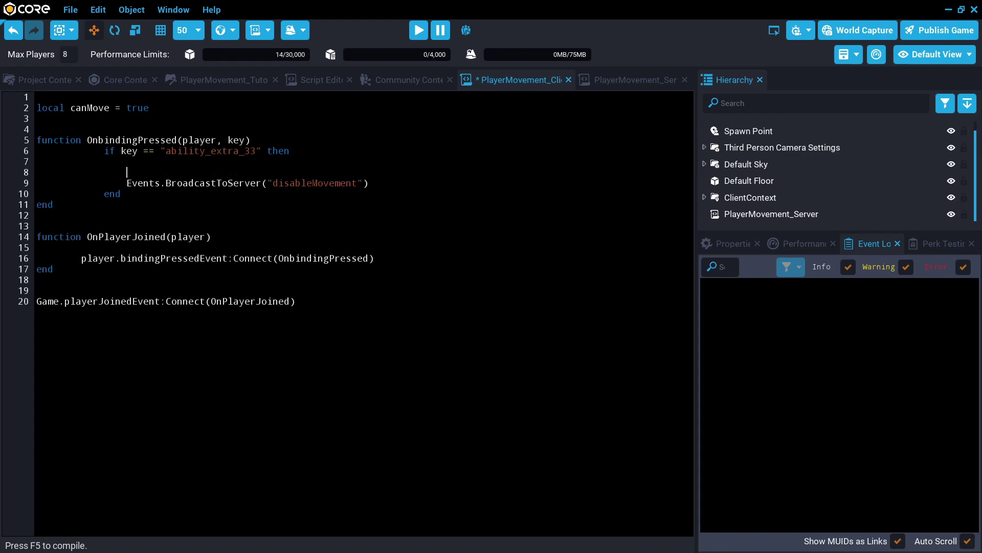
Gate the disableMovement broadcast with if canMove == true, then set canMove = false and return.
{"action": "type", "text": "if can"}
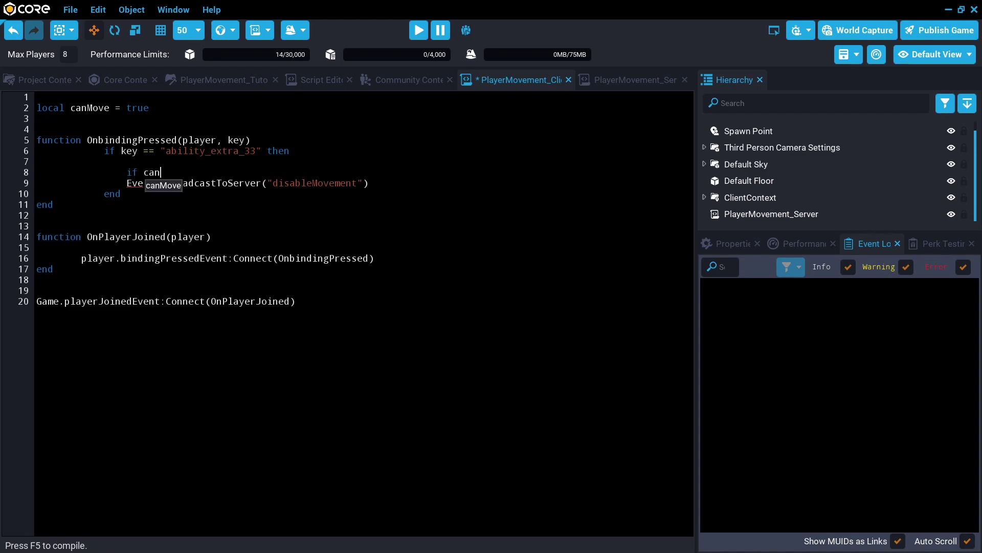
{"action": "key", "text": "Tab"}
{"action": "type", "text": "== tru"}
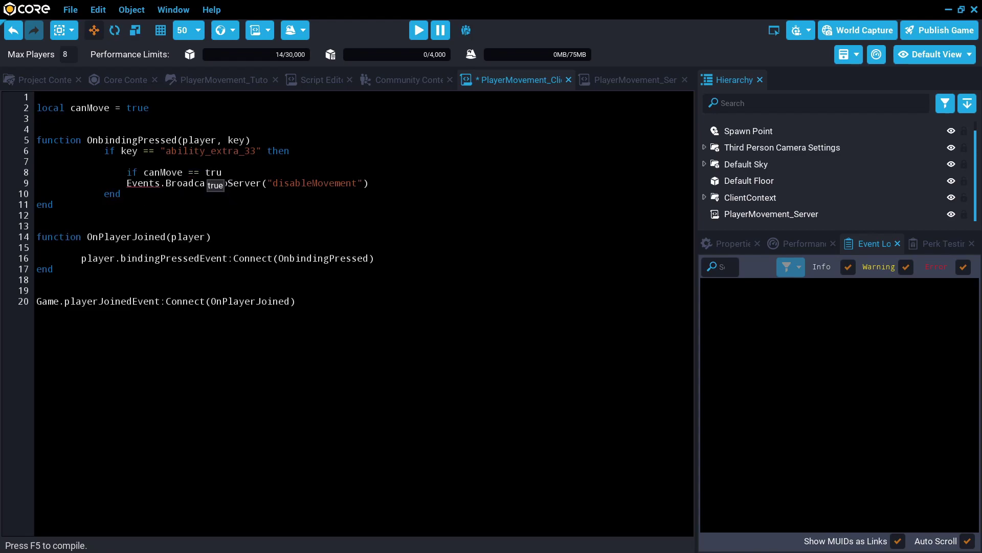
{"action": "type", "text": "e then"}
{"action": "key", "text": "Return"}
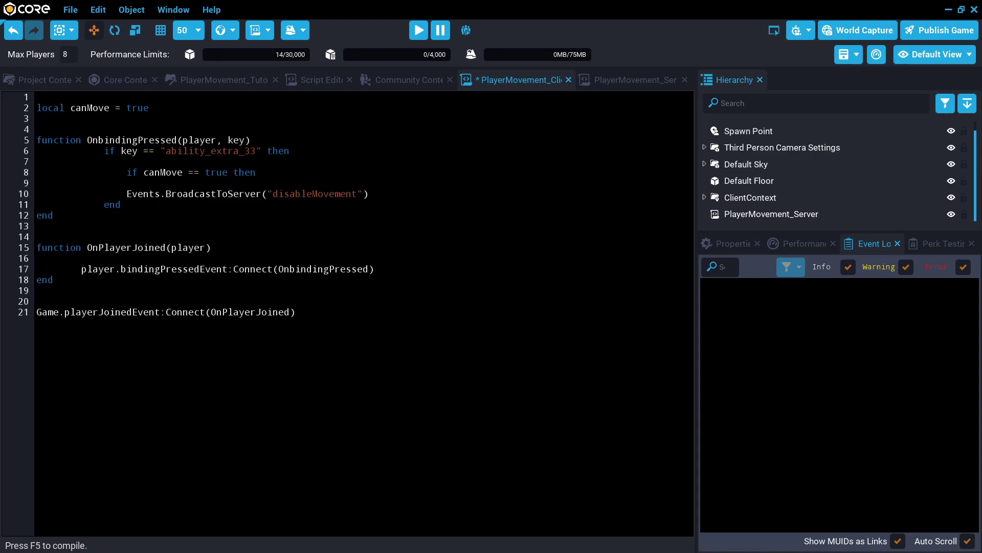
{"action": "key", "text": "BackSpace"}
{"action": "key", "text": "BackSpace"}
{"action": "key", "text": "BackSpace"}
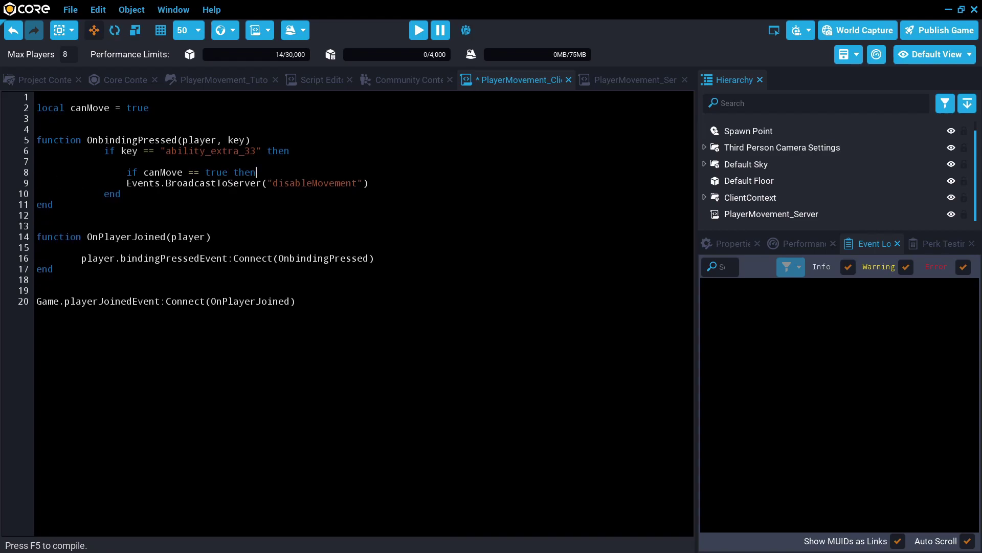
{"action": "key", "text": "Tab"}
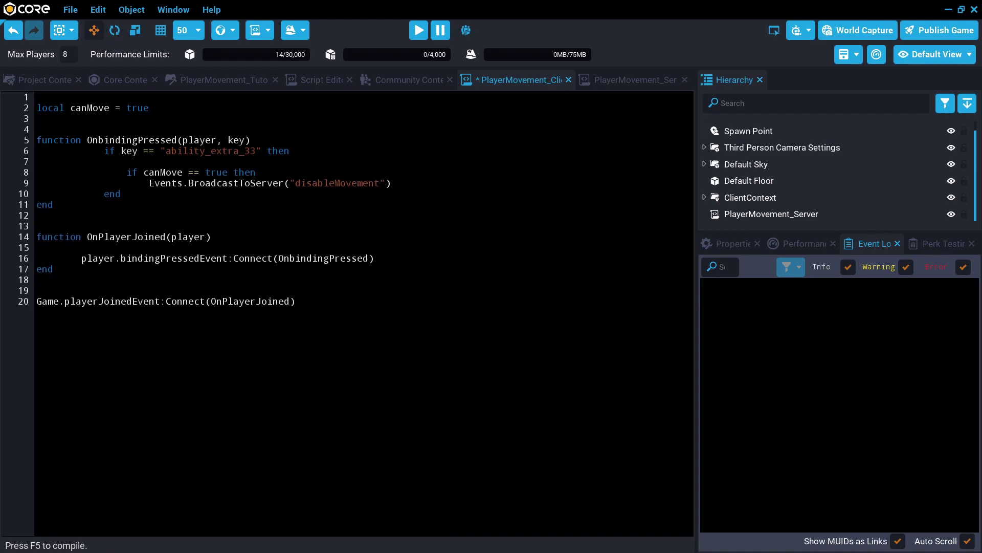
{"action": "key", "text": "Return"}
{"action": "type", "text": "canMove = "}
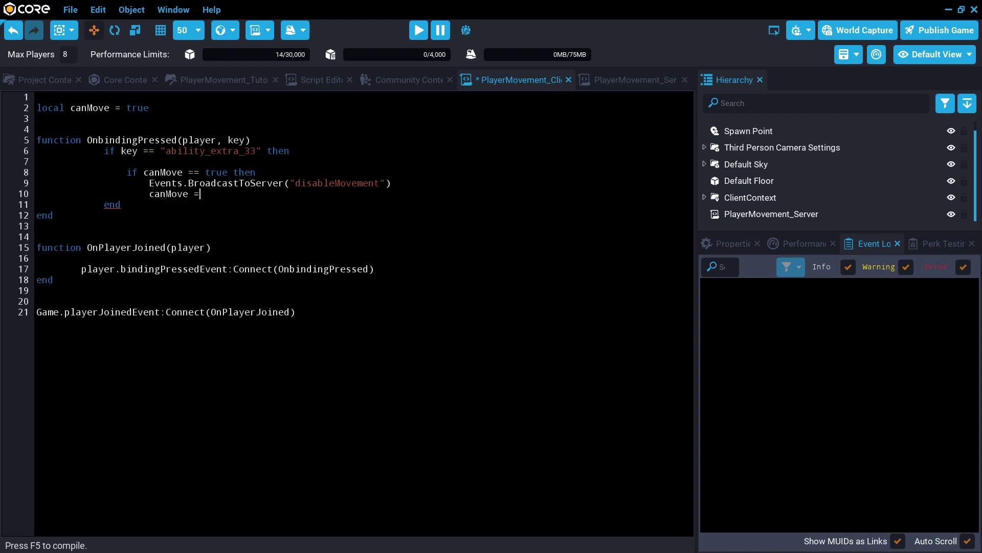
{"action": "type", "text": "false"}
{"action": "key", "text": "Return"}
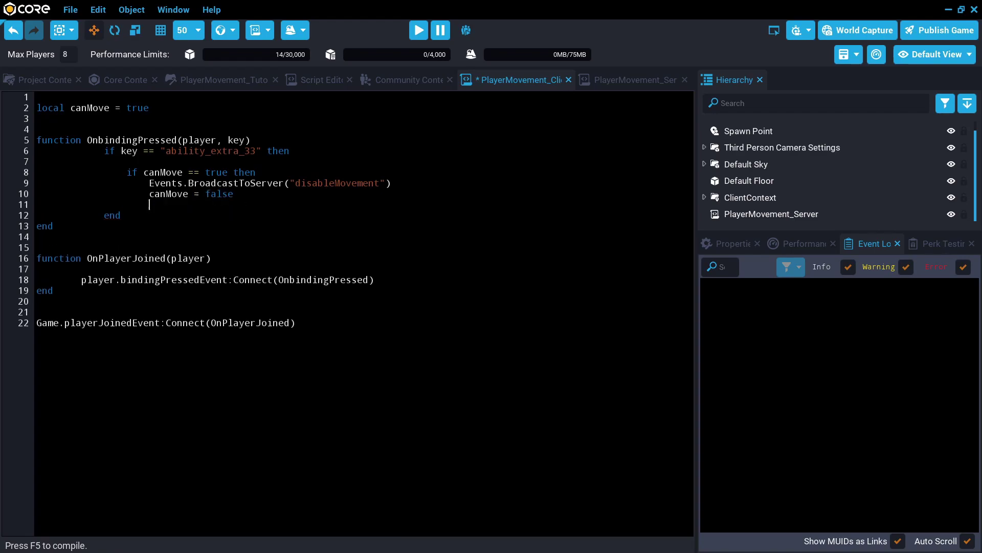
{"action": "type", "text": "return"}
{"action": "key", "text": "Return"}
Add an elseif canMove == false branch broadcasting "enableMovement" and setting canMove = true, then save.
{"action": "type", "text": "els"}
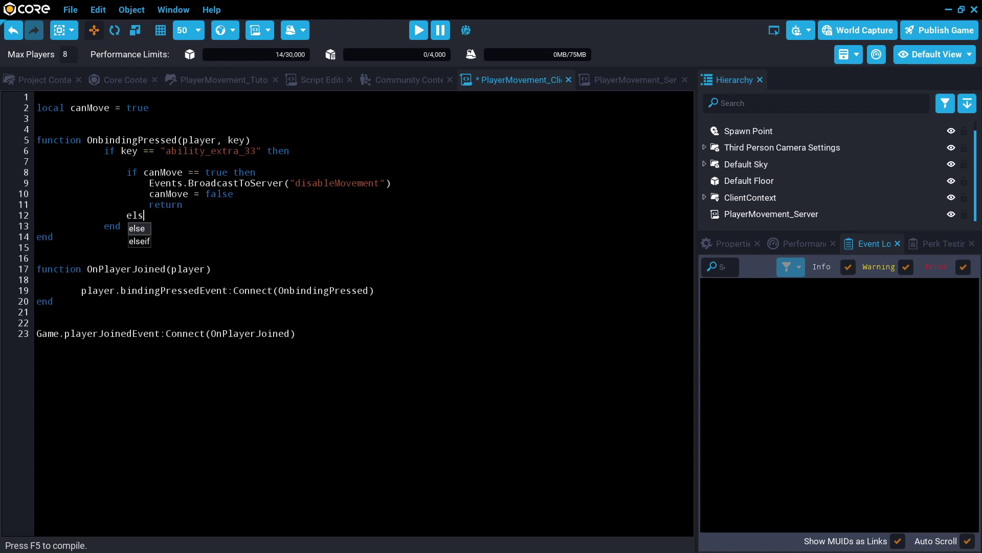
{"action": "type", "text": "eif can"}
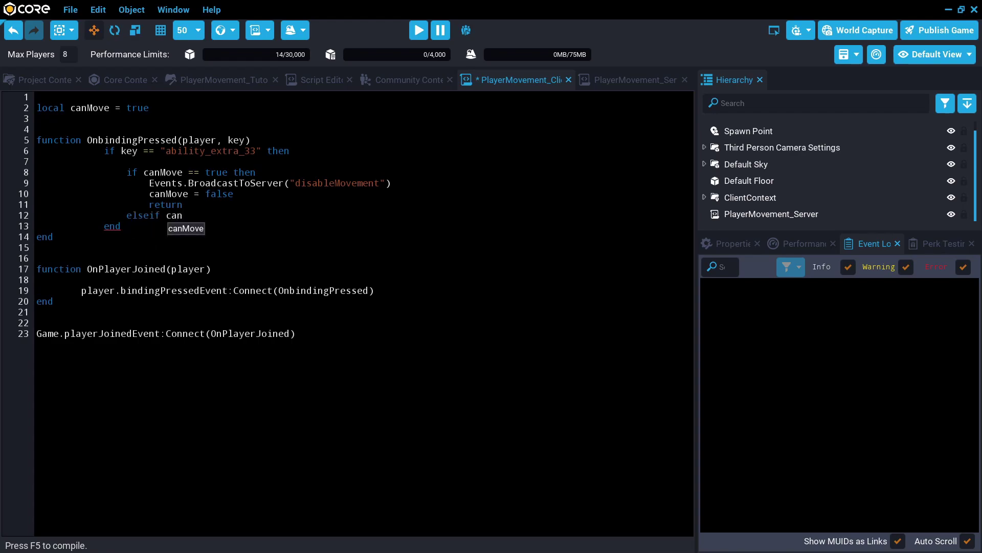
{"action": "type", "text": "Move == false "}
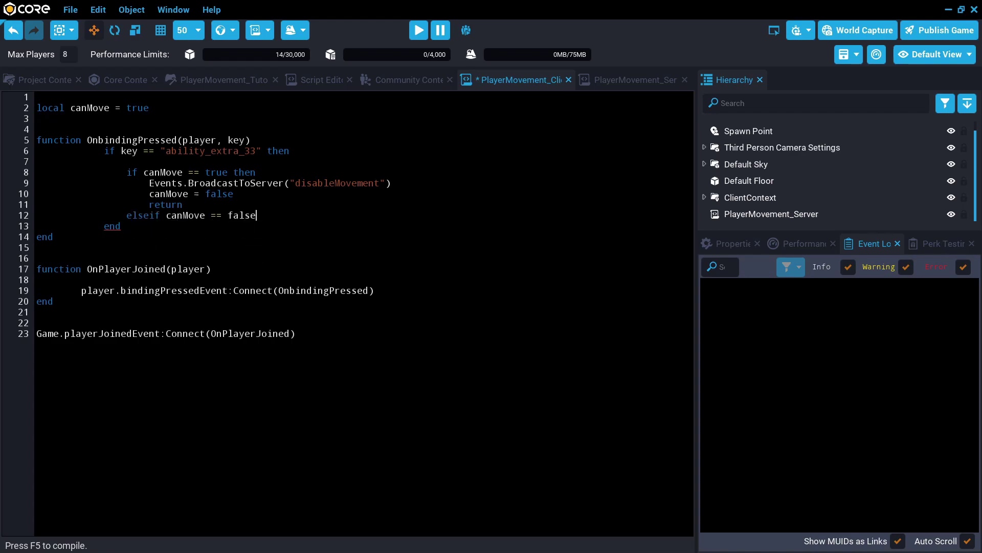
{"action": "type", "text": "then"}
{"action": "key", "text": "Return"}
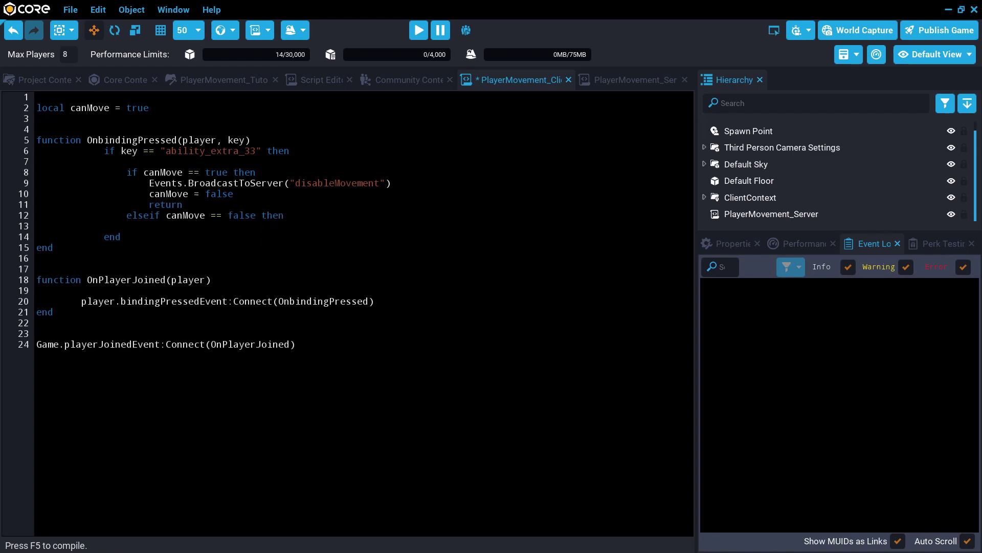
{"action": "type", "text": "Event"}
{"action": "type", "text": ".sB"}
{"action": "key", "text": "BackSpace"}
{"action": "key", "text": "BackSpace"}
{"action": "key", "text": "BackSpace"}
{"action": "type", "text": "s.Bora"}
{"action": "key", "text": "BackSpace"}
{"action": "key", "text": "BackSpace"}
{"action": "key", "text": "BackSpace"}
{"action": "type", "text": "road"}
{"action": "key", "text": "Tab"}
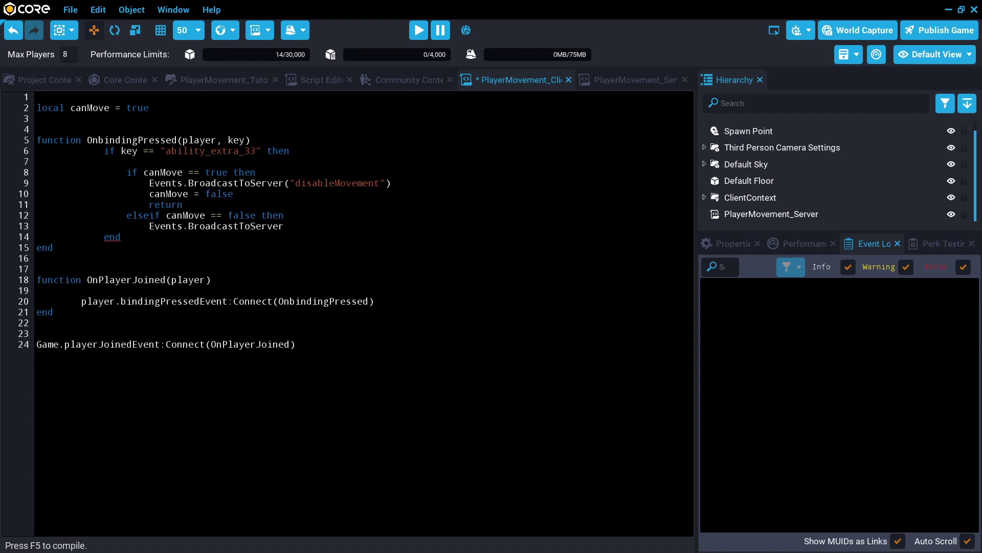
{"action": "type", "text": "("}
{"action": "type", "text": "\"\""}
{"action": "type", "text": "enable"}
{"action": "type", "text": "Movement"}
{"action": "key", "text": "Return"}
{"action": "type", "text": "can"}
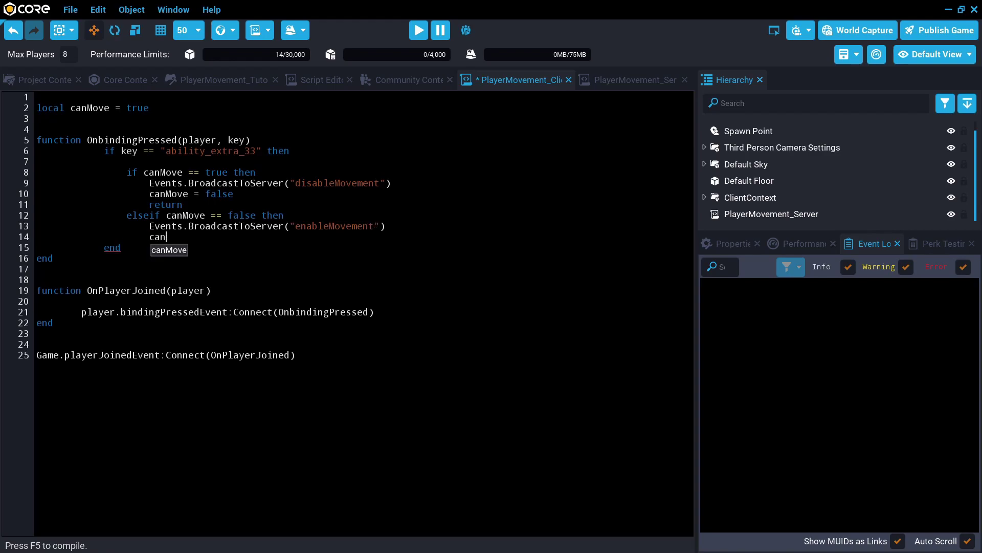
{"action": "type", "text": "Move = tru"}
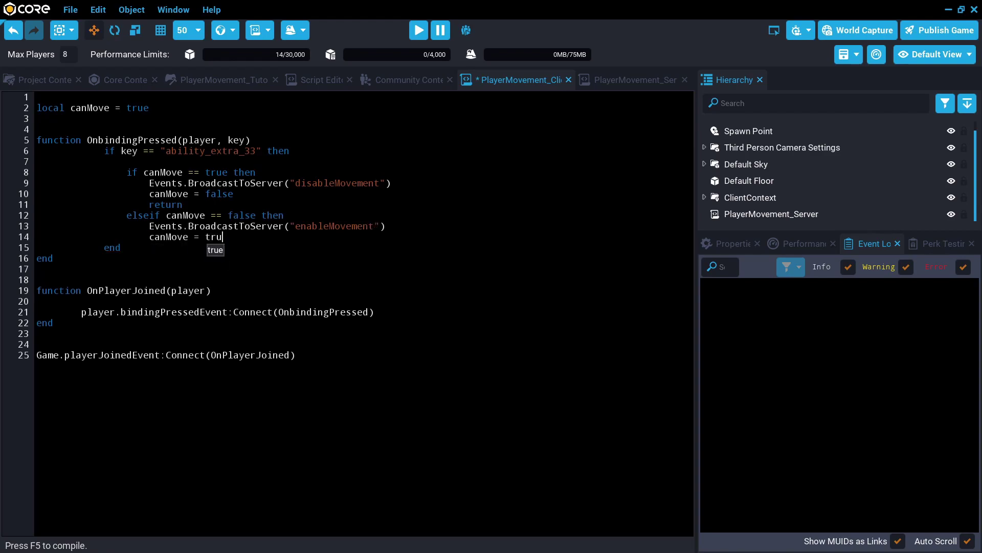
{"action": "type", "text": "e"}
{"action": "key", "text": "ctrl+s"}
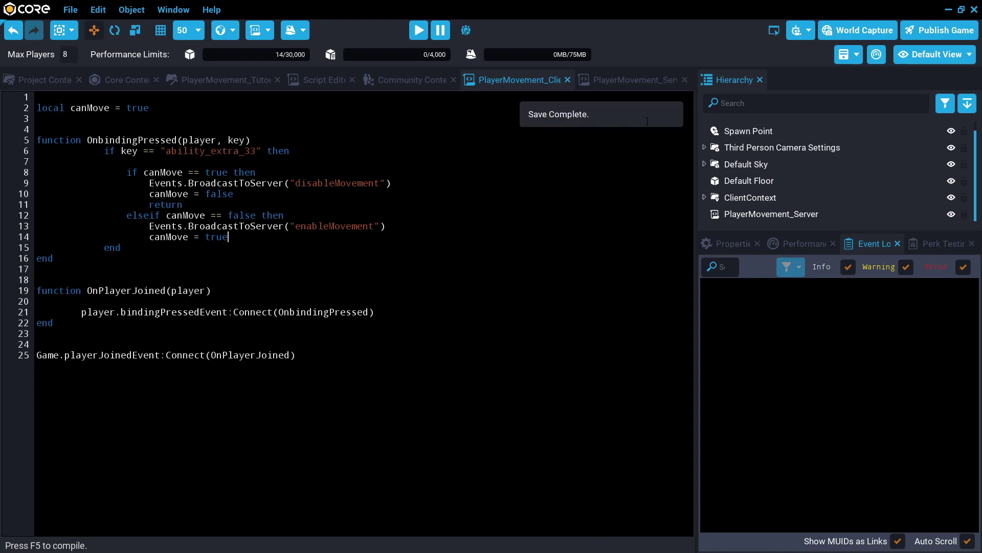
In the server script, duplicate the disableMovement event connection line and the disableMovement function.
{"action": "left_click", "coordinate": [646, 80]}
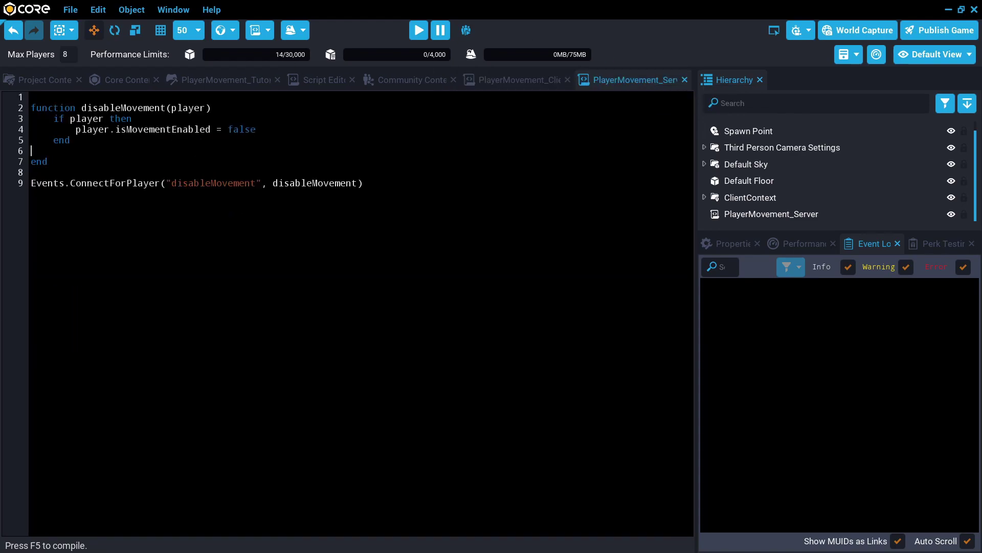
{"action": "left_click_drag", "start_coordinate": [363, 183], "coordinate": [1, 182]}
{"action": "key", "text": "ctrl+c"}
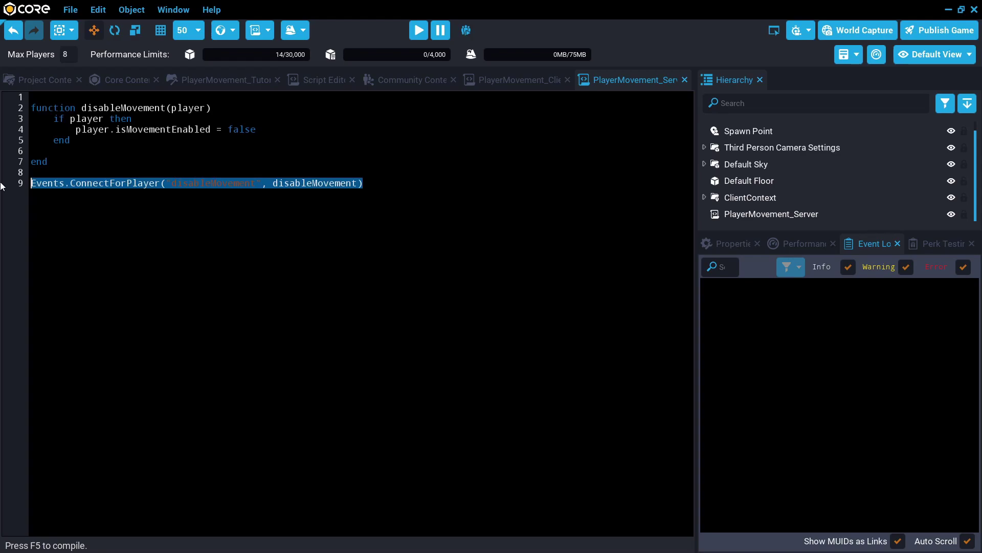
{"action": "key", "text": "Escape"}
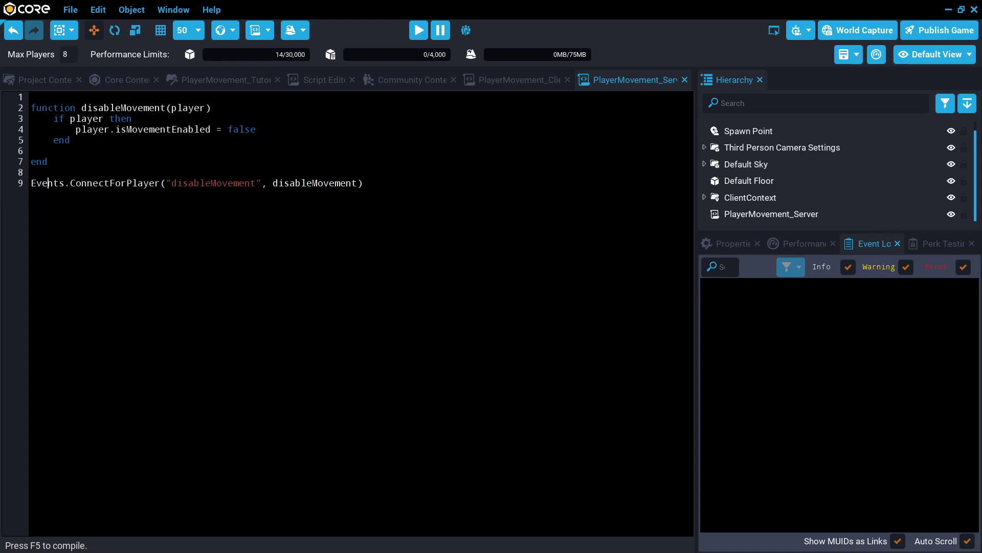
{"action": "key", "text": "Return"}
{"action": "key", "text": "ctrl+v"}
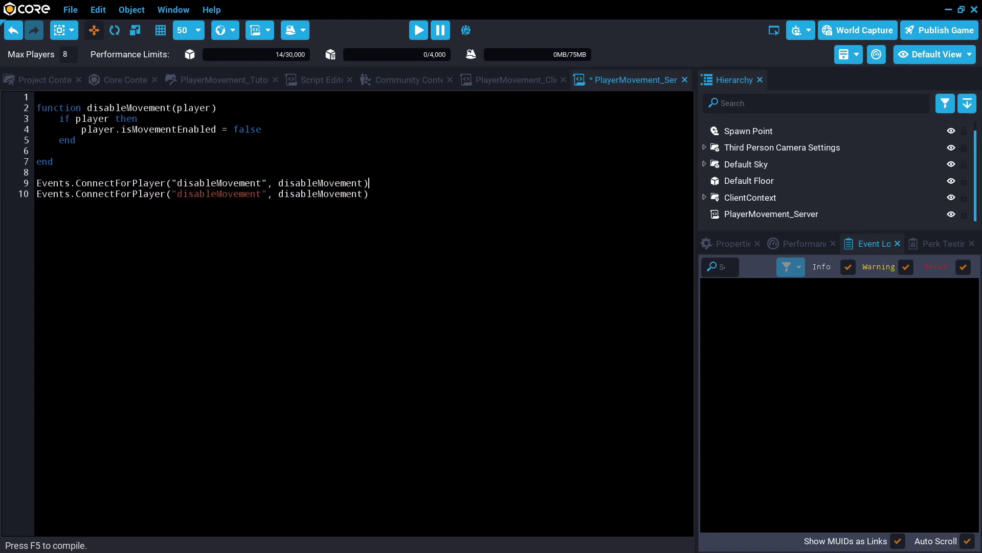
{"action": "left_click_drag", "start_coordinate": [53, 161], "coordinate": [37, 108]}
{"action": "key", "text": "ctrl+c"}
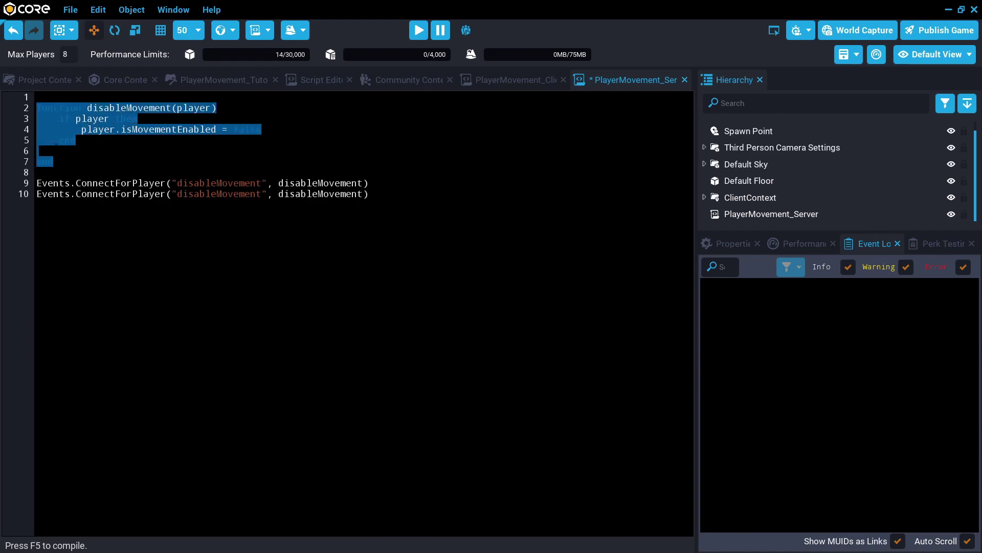
{"action": "left_click", "coordinate": [54, 161]}
{"action": "key", "text": "Return"}
{"action": "key", "text": "Return"}
{"action": "key", "text": "ctrl+v"}
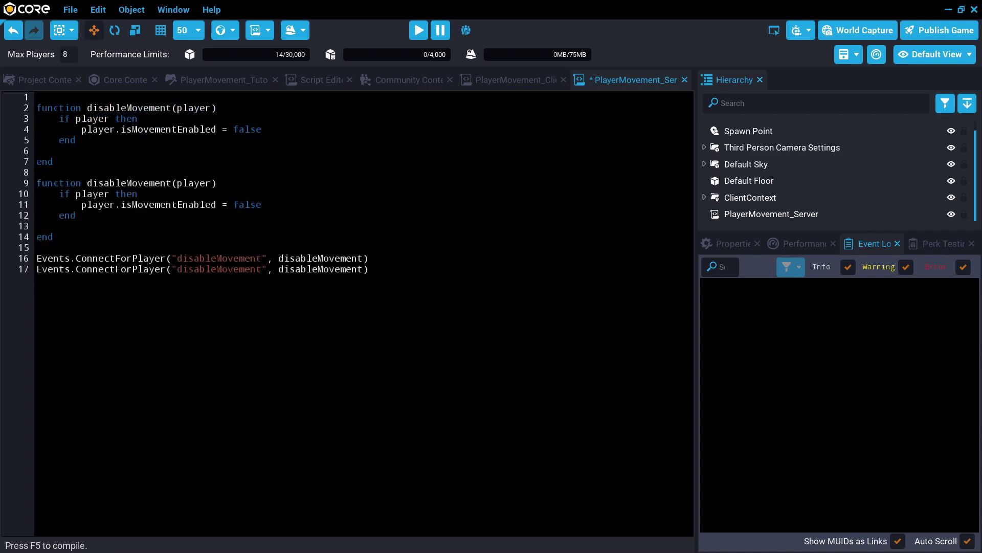
Rename the copies to enableMovement, set isMovementEnabled to true, and save the server script.
{"action": "left_click", "coordinate": [511, 80]}
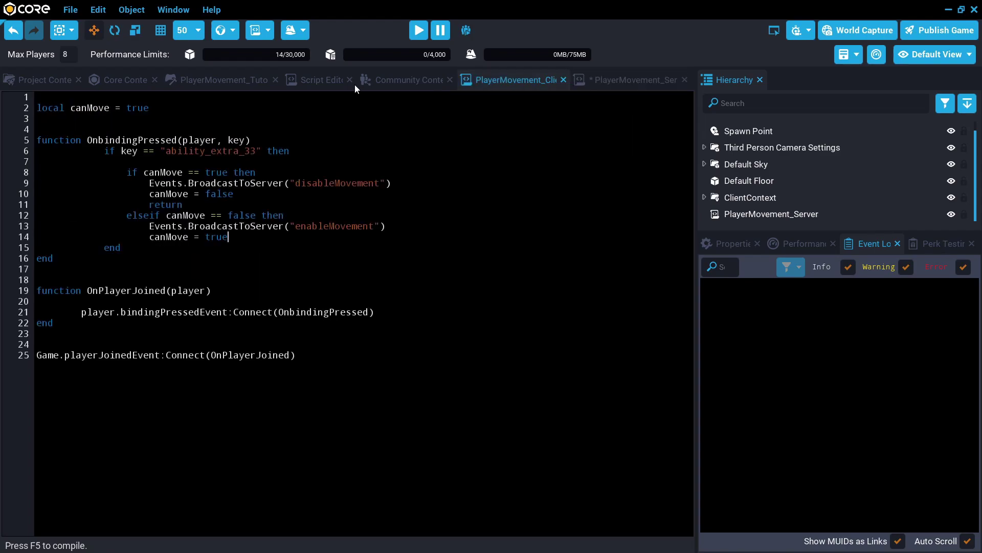
{"action": "double_click", "coordinate": [374, 226]}
{"action": "key", "text": "ctrl+c"}
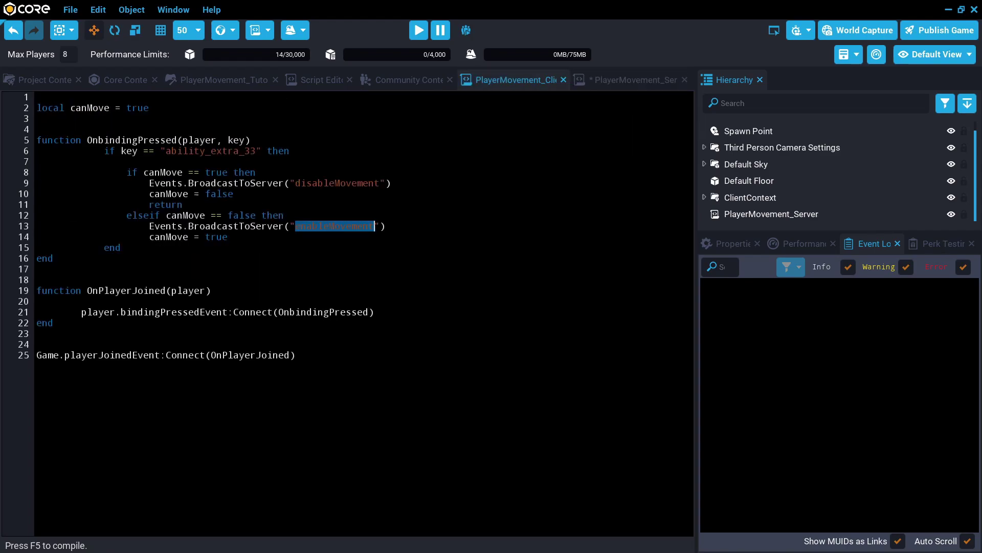
{"action": "left_click", "coordinate": [641, 80]}
{"action": "double_click", "coordinate": [219, 268]}
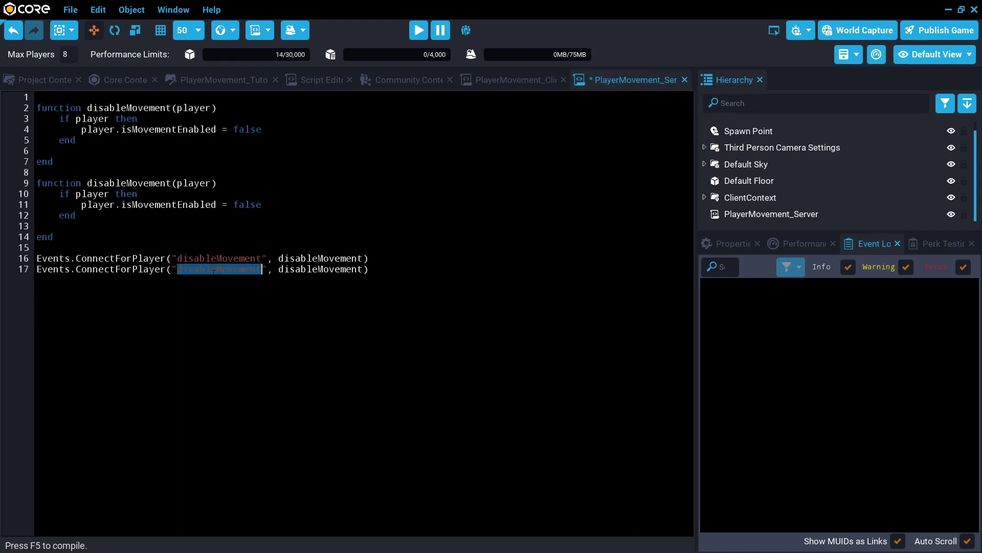
{"action": "key", "text": "ctrl+v"}
{"action": "double_click", "coordinate": [314, 268]}
{"action": "key", "text": "ctrl+v"}
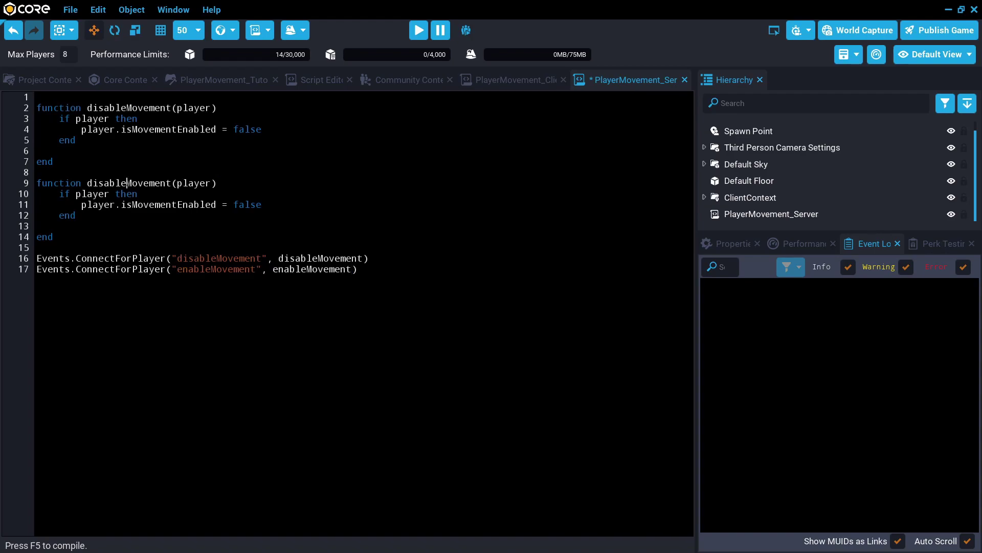
{"action": "double_click", "coordinate": [127, 183]}
{"action": "key", "text": "ctrl+v"}
{"action": "double_click", "coordinate": [247, 204]}
{"action": "type", "text": "true"}
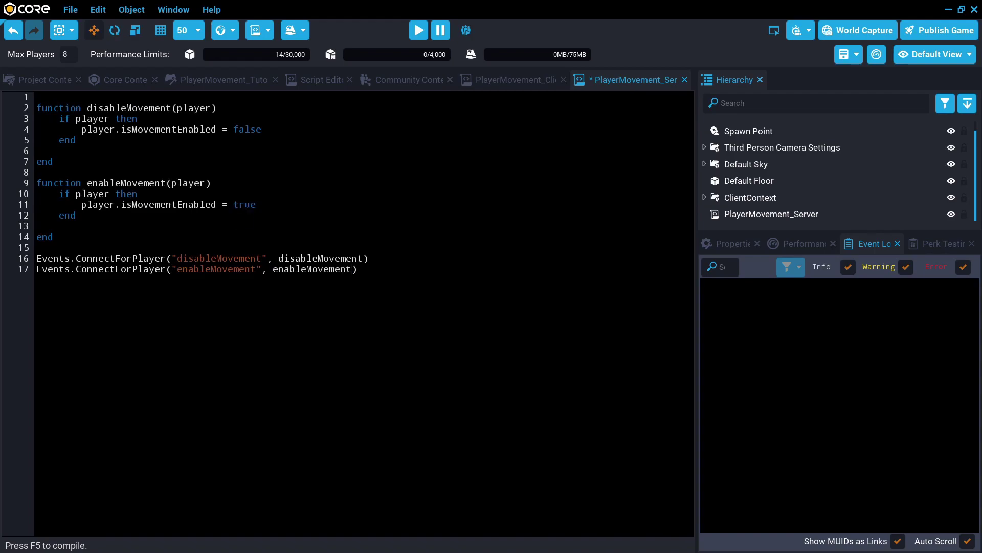
{"action": "key", "text": "ctrl+s"}
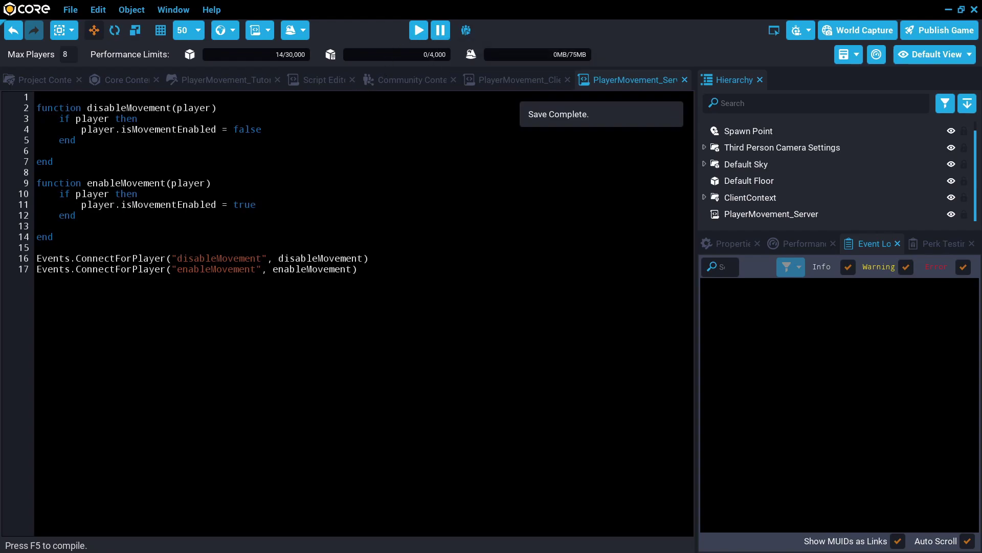
Fix the compile error by adding the missing 'end' to the client script, save, and rerun the preview.
{"action": "key", "text": "="}
{"action": "key", "text": "="}
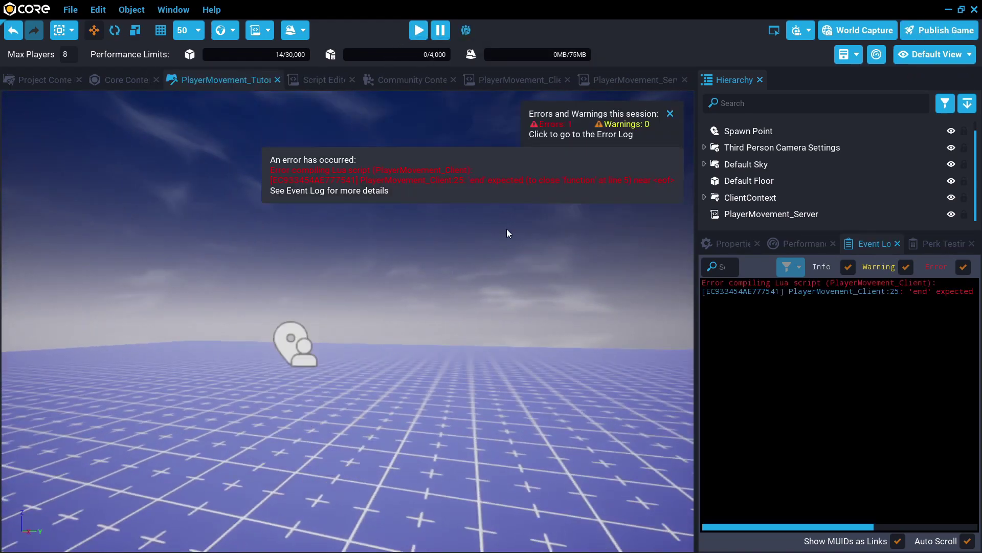
{"action": "left_click", "coordinate": [753, 292]}
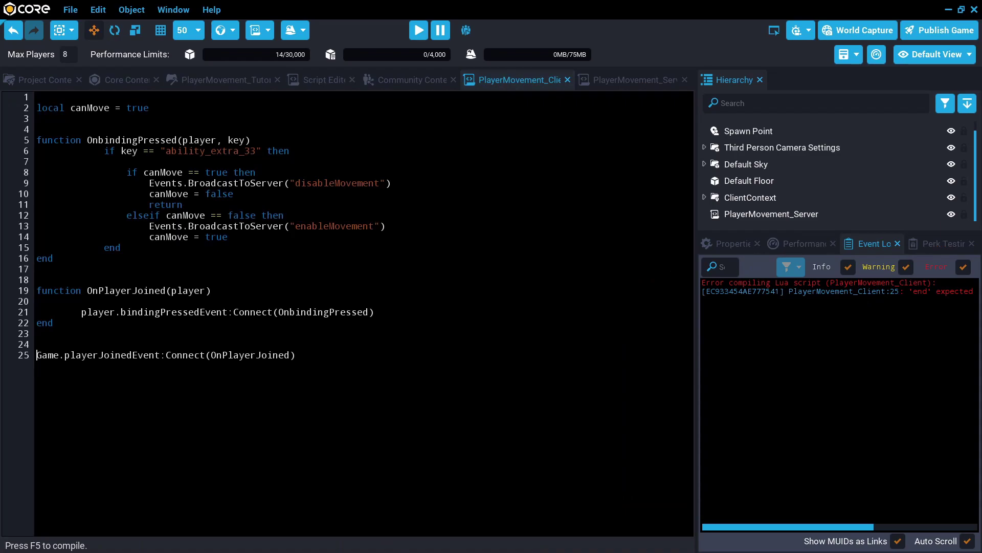
{"action": "key", "text": "Return"}
{"action": "type", "text": "e"}
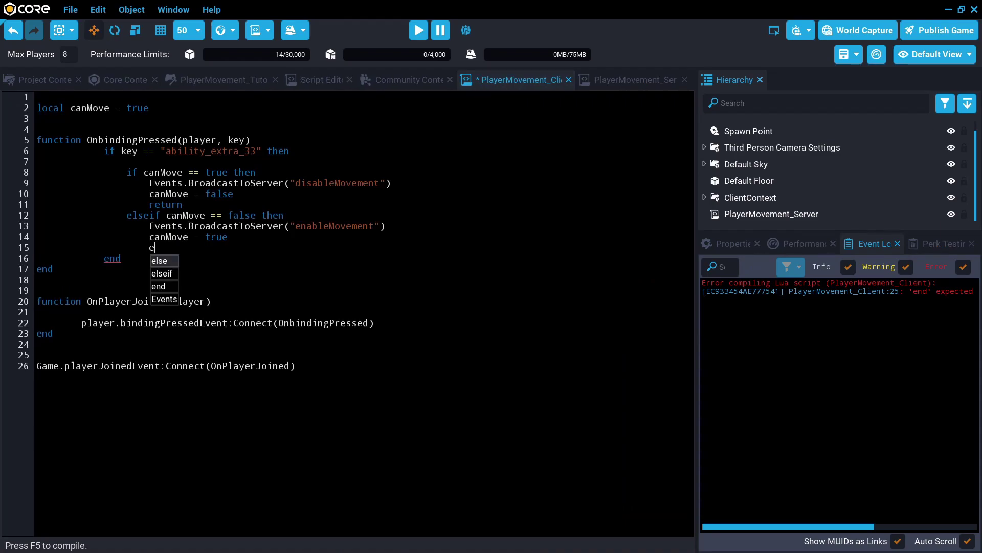
{"action": "type", "text": "d"}
{"action": "key", "text": "BackSpace"}
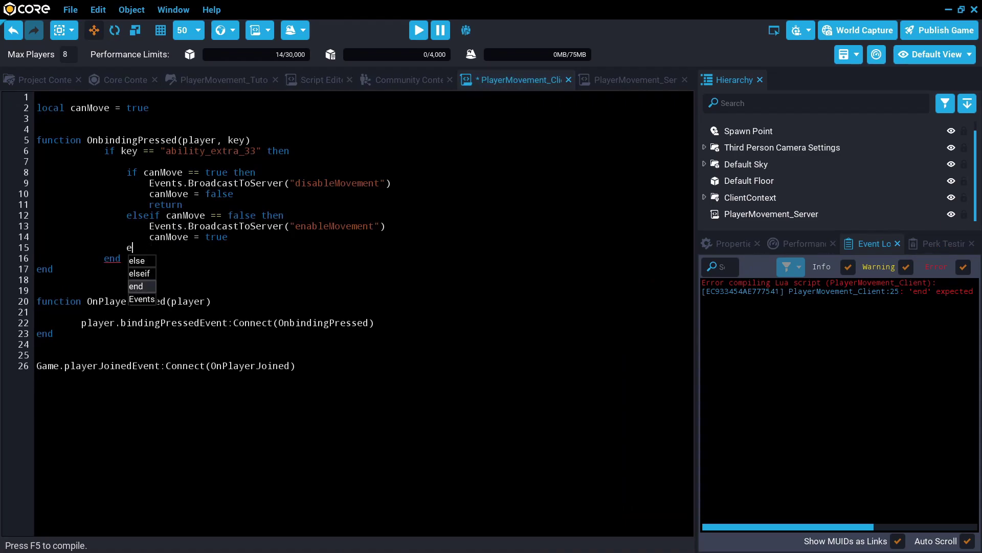
{"action": "key", "text": "Return"}
{"action": "key", "text": "ctrl+s"}
{"action": "left_click", "coordinate": [419, 30]}
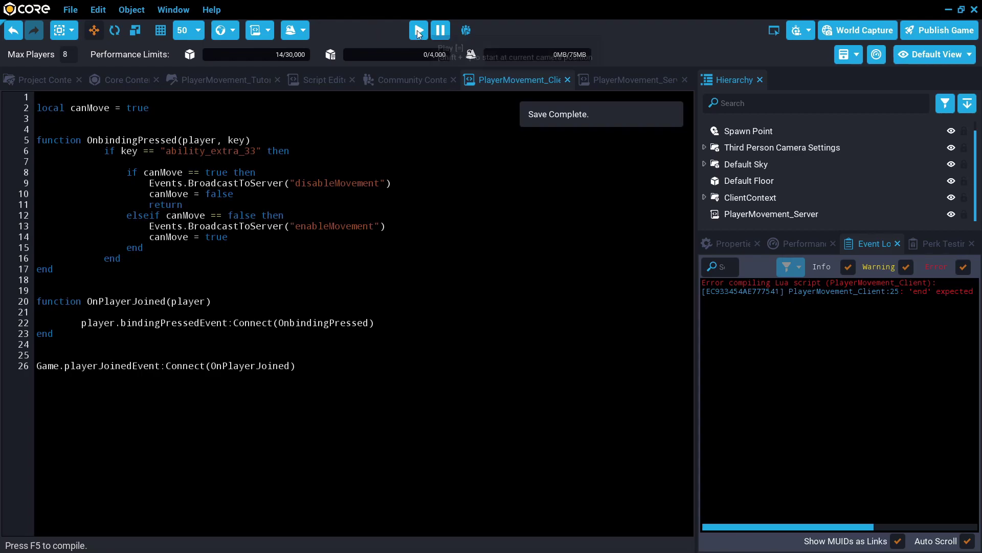
Run the character forward with W in preview to test the movement toggle.
{"action": "key", "text": "w"}
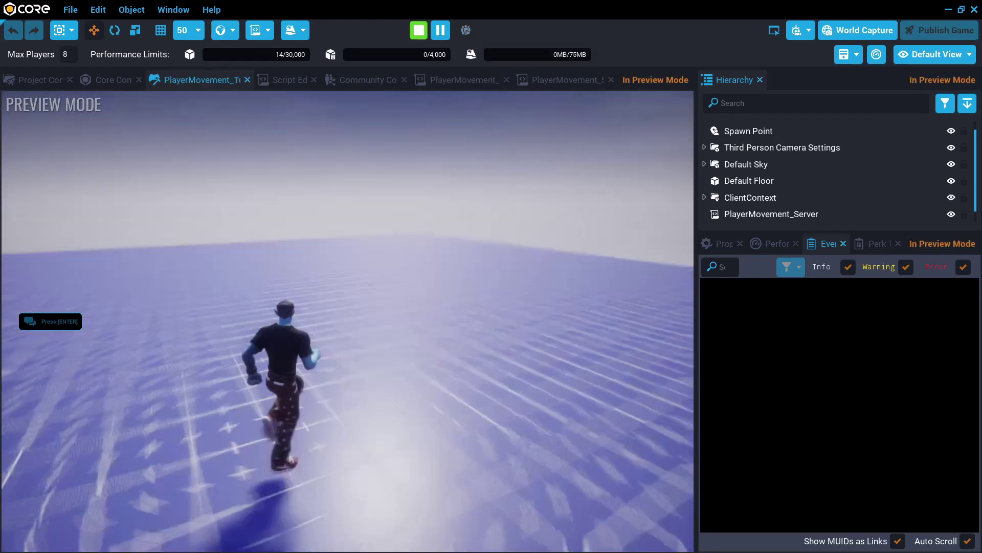
{"action": "key", "text": "w"}
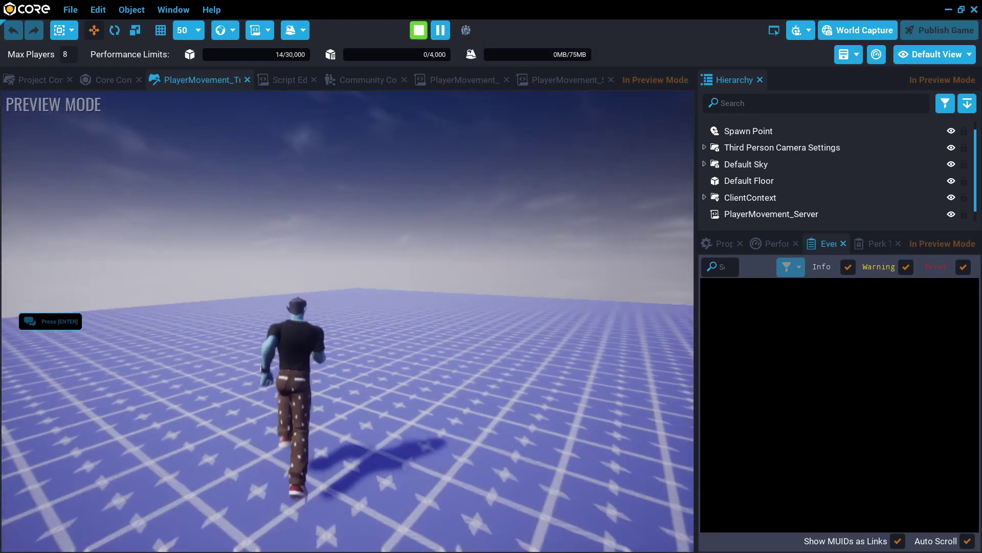
{"action": "key", "text": "w"}
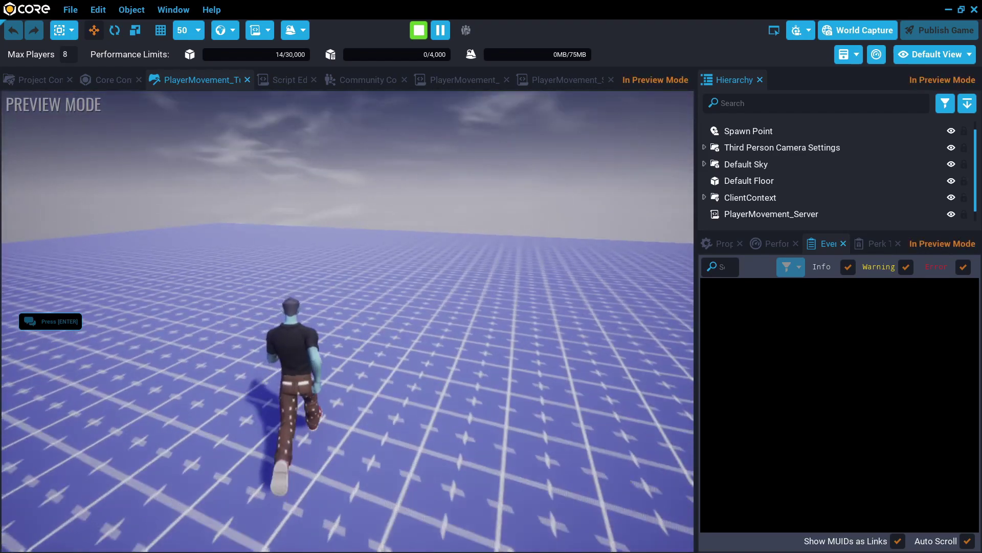
{"action": "key", "text": "w"}
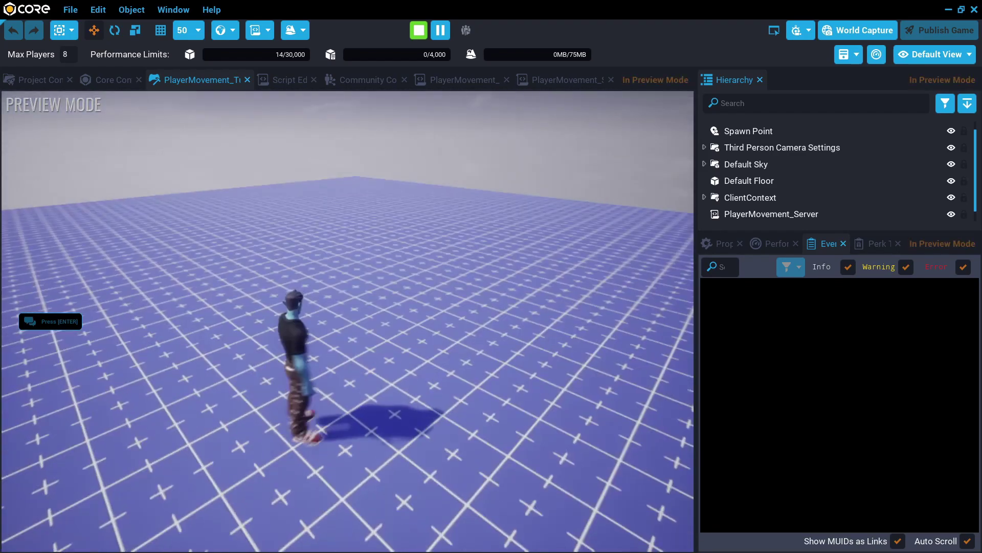
{"action": "key", "text": "w"}
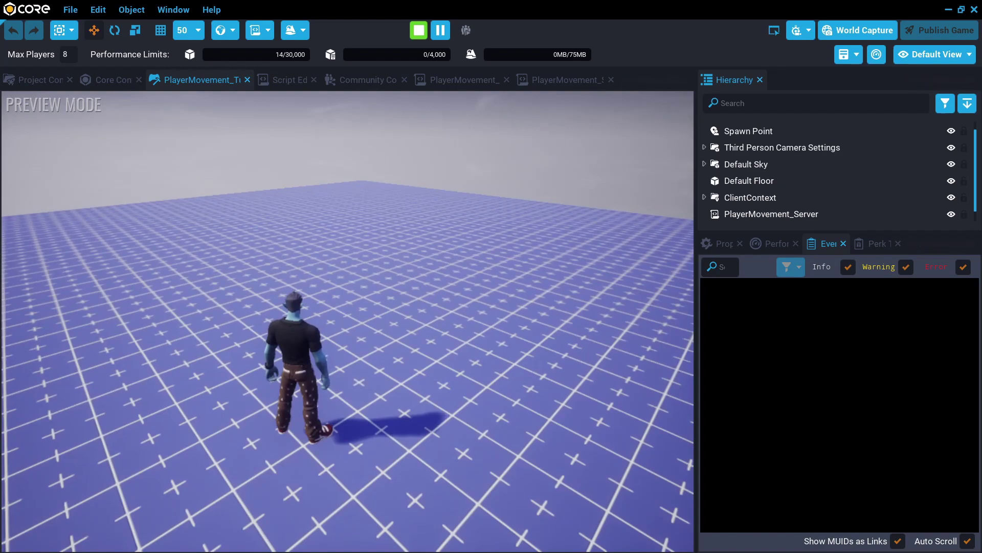